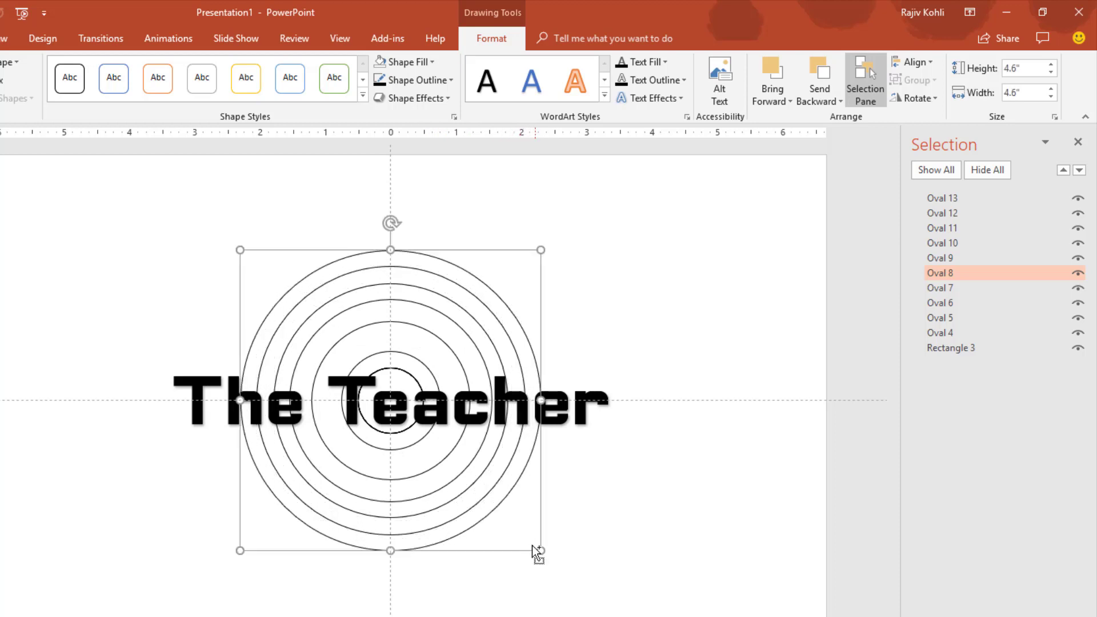
- Enlarge two small inner circles into the 5.9-inch and 6.84-inch outer rings
{"action": "left_click", "coordinate": [409, 429]}
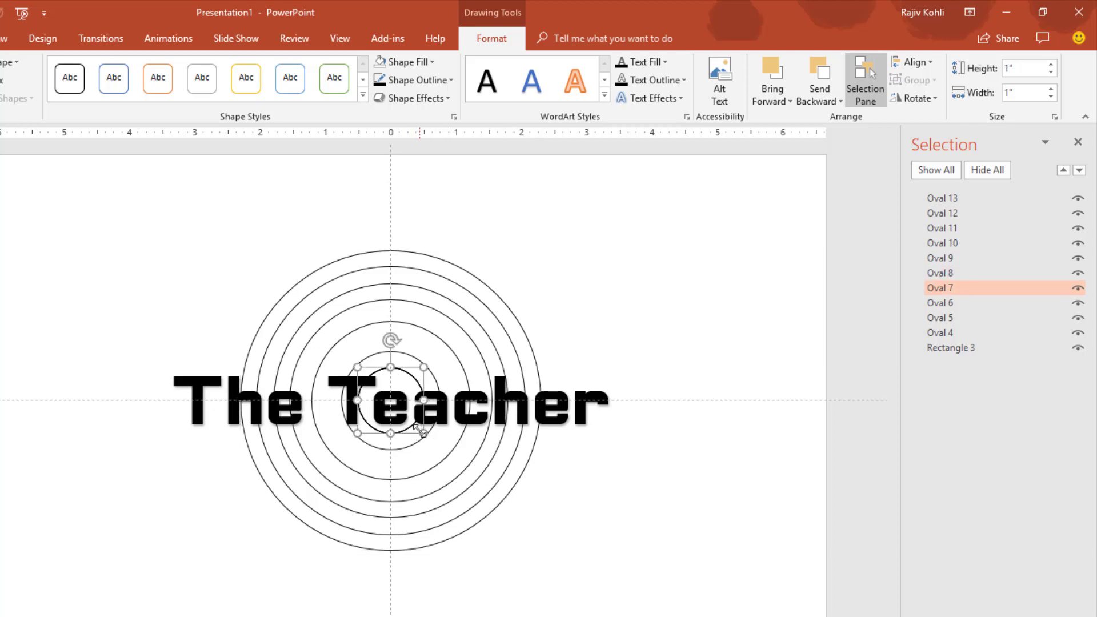
{"action": "left_click_drag", "start_coordinate": [423, 434], "coordinate": [583, 557]}
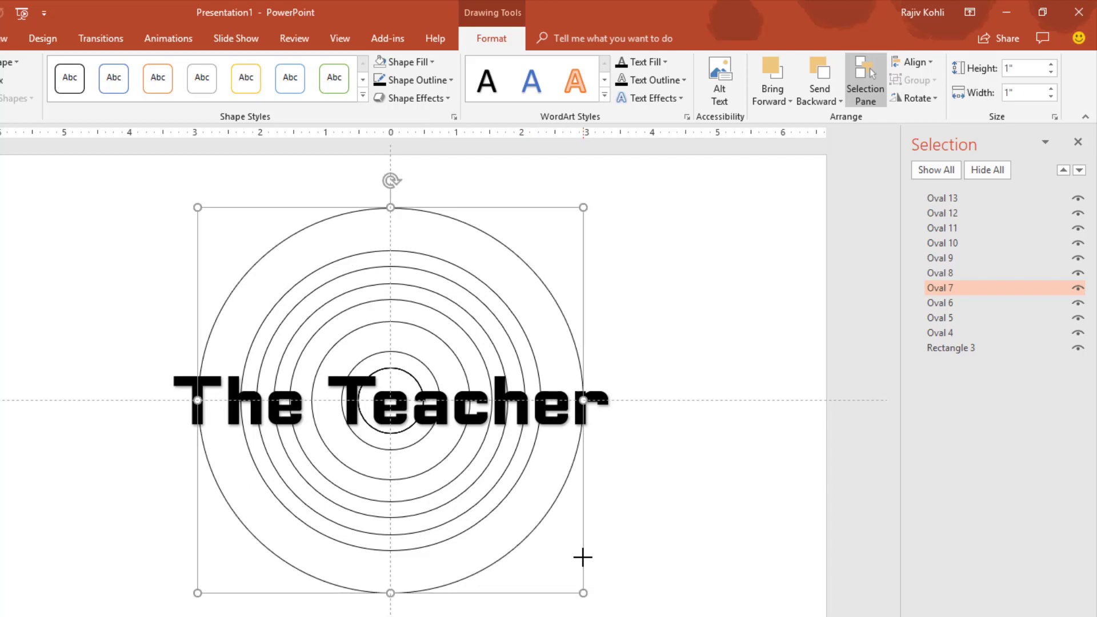
{"action": "left_click", "coordinate": [412, 426]}
{"action": "left_click_drag", "start_coordinate": [426, 434], "coordinate": [614, 557]}
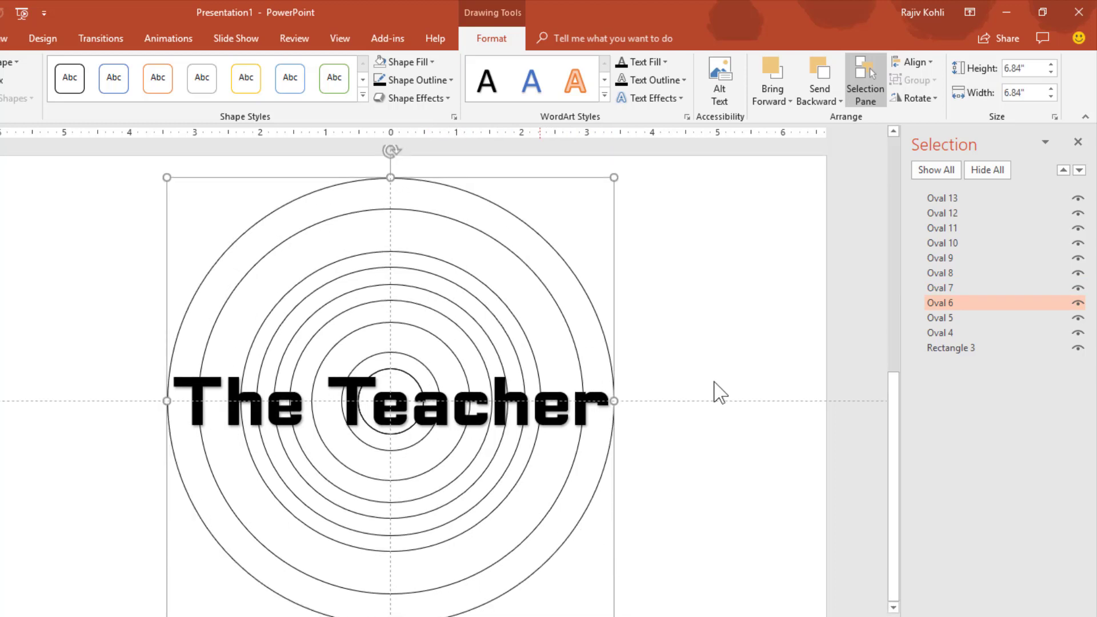
- Identify the leftover small inner circle and delete it
{"action": "left_click", "coordinate": [1077, 333]}
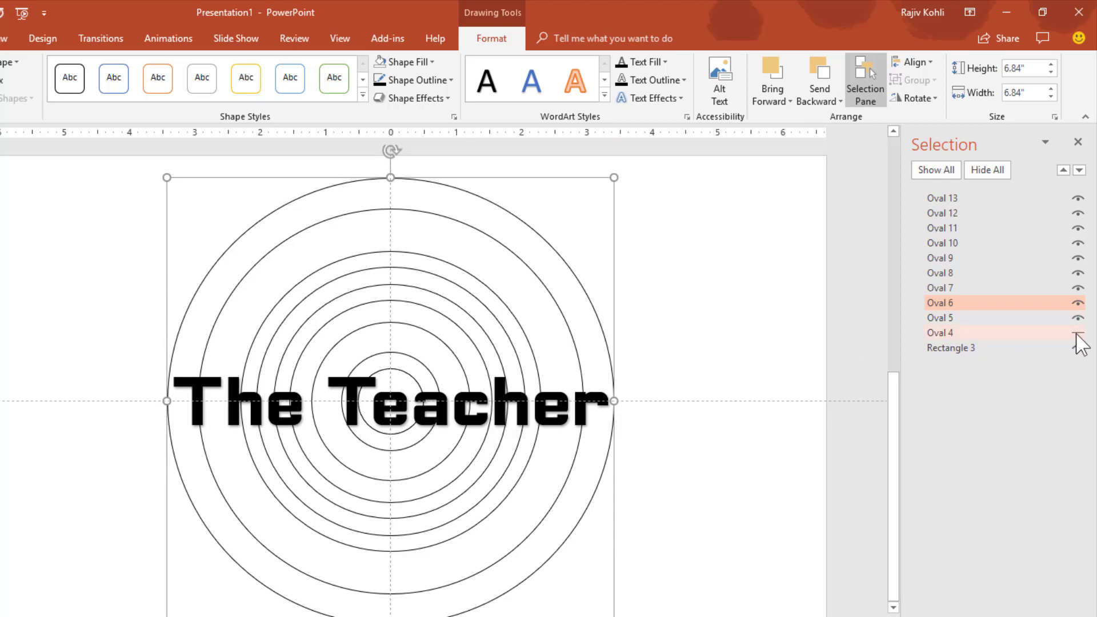
{"action": "left_click", "coordinate": [1077, 333]}
{"action": "left_click", "coordinate": [942, 320]}
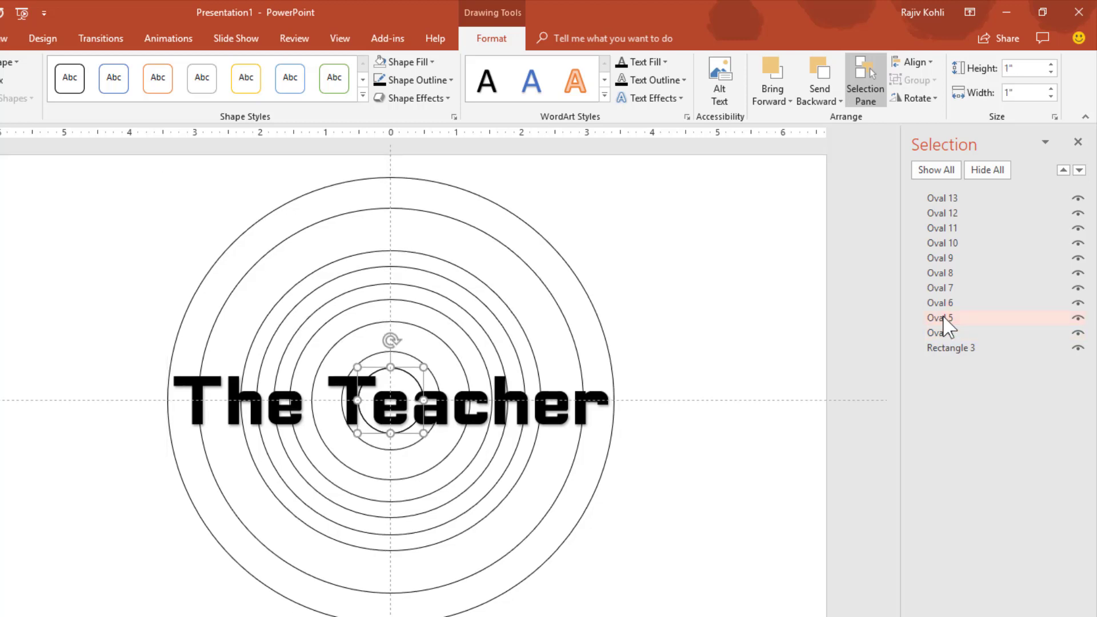
{"action": "key", "text": "Delete"}
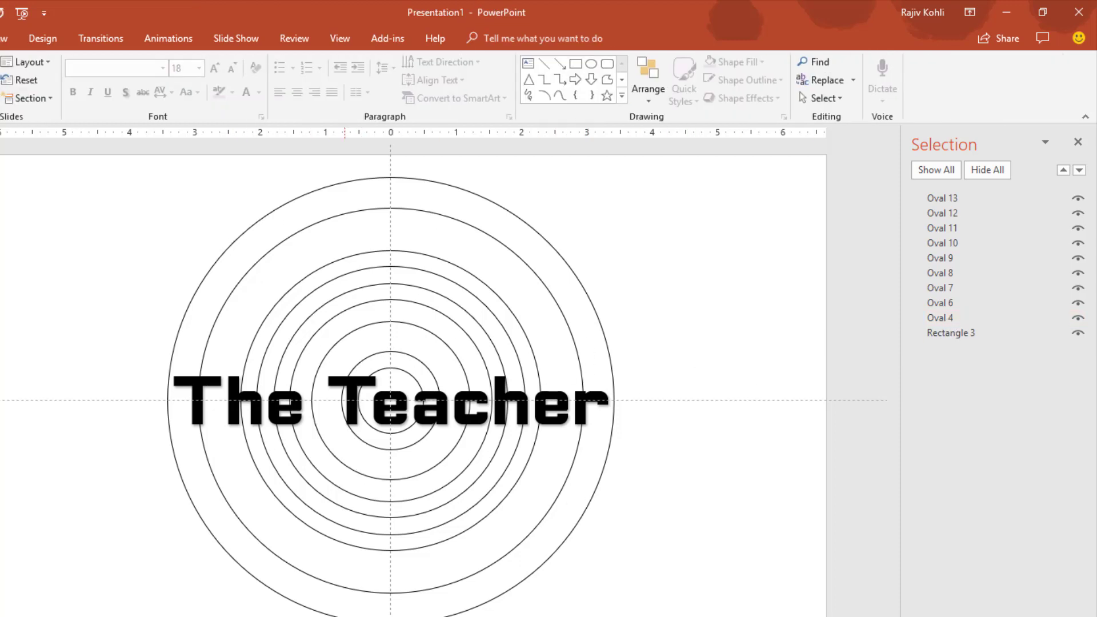
- Hide 'The Teacher' text and select all the visible rings
{"action": "left_click", "coordinate": [1077, 333]}
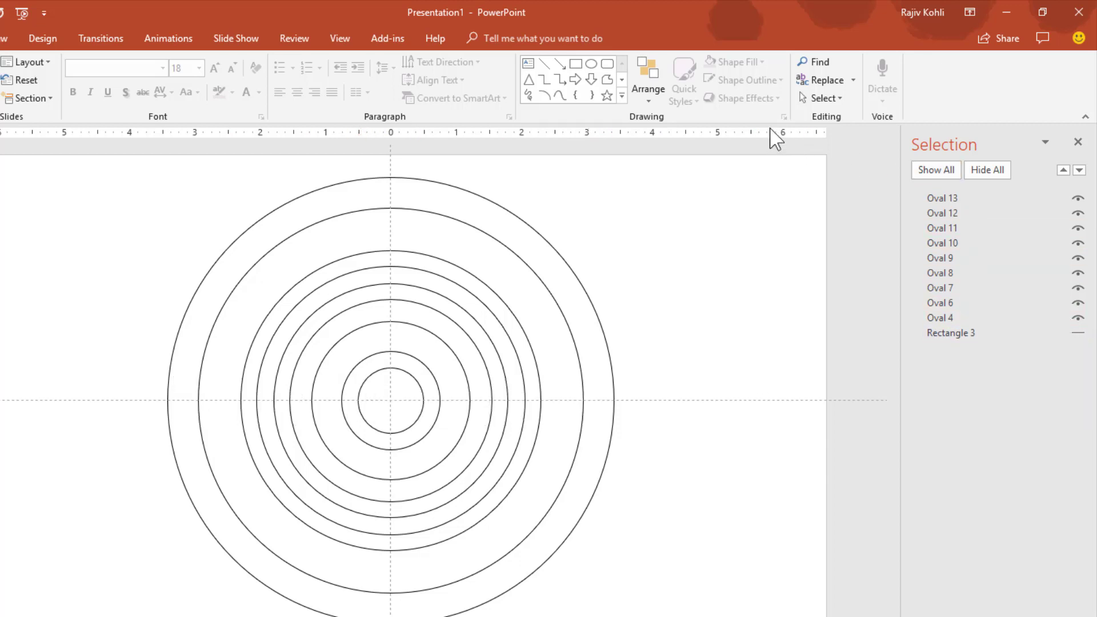
{"action": "left_click", "coordinate": [821, 98]}
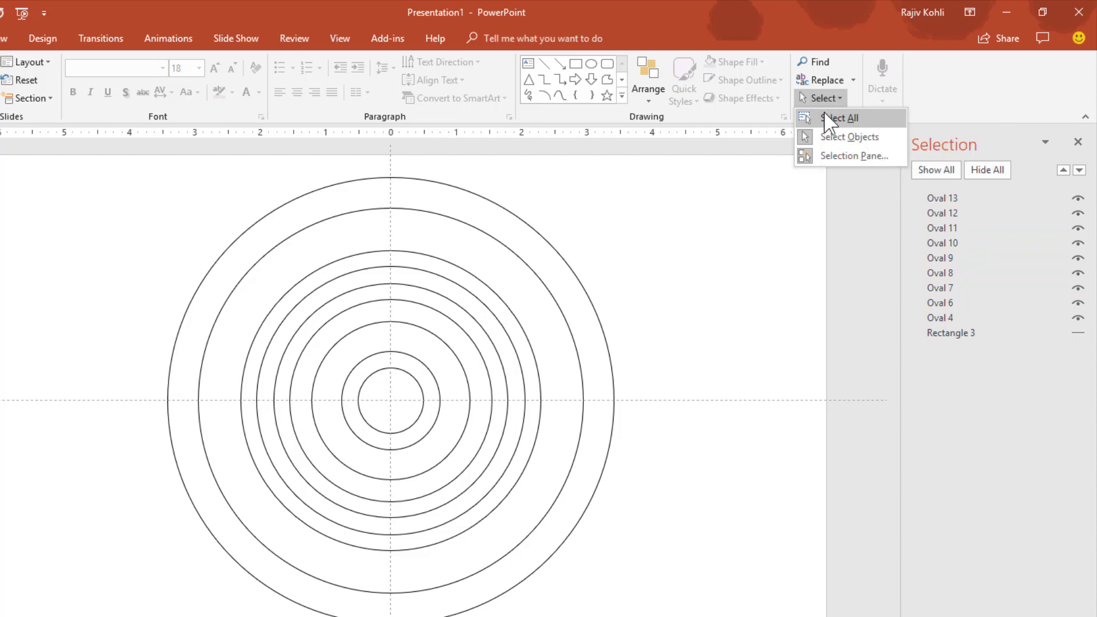
{"action": "left_click", "coordinate": [831, 117]}
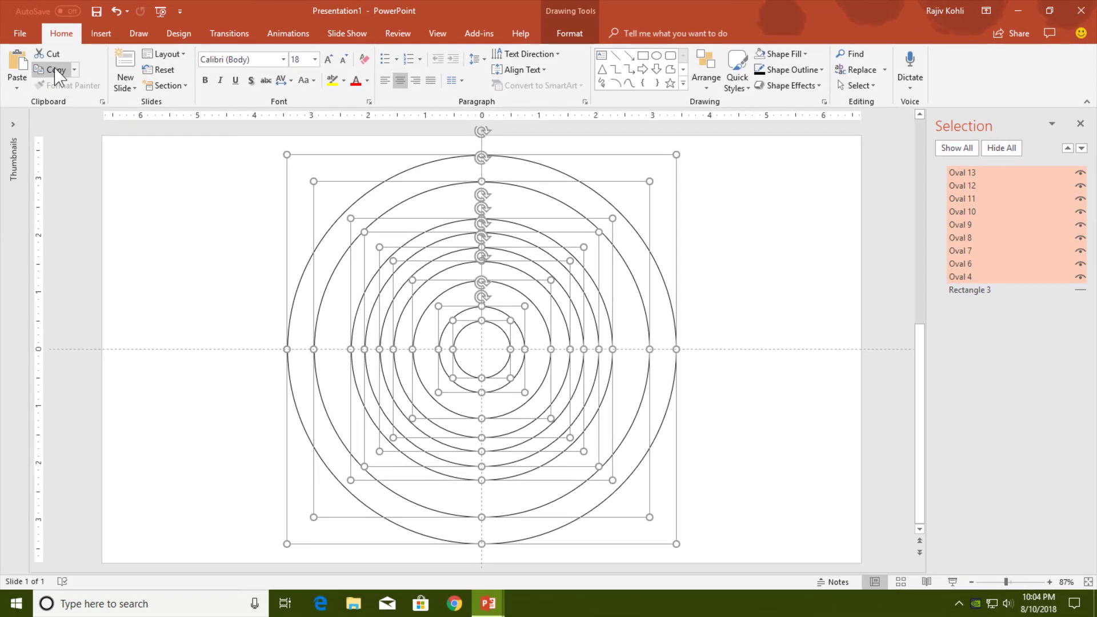
- Copy and paste the nine rings, moving the duplicate set to the right
{"action": "left_click", "coordinate": [57, 72]}
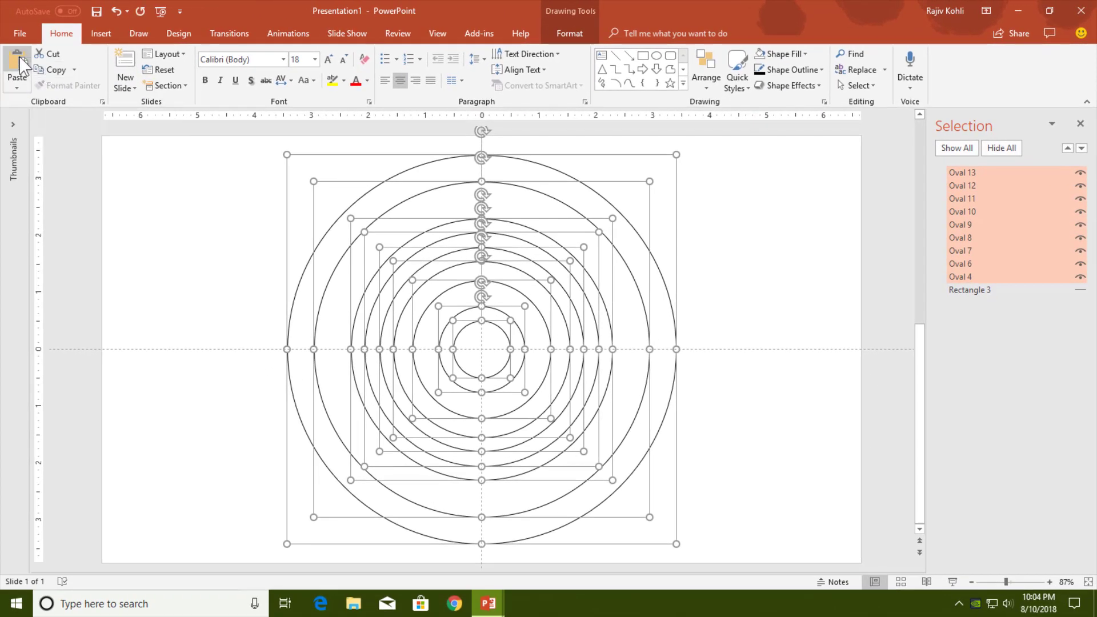
{"action": "left_click", "coordinate": [17, 64]}
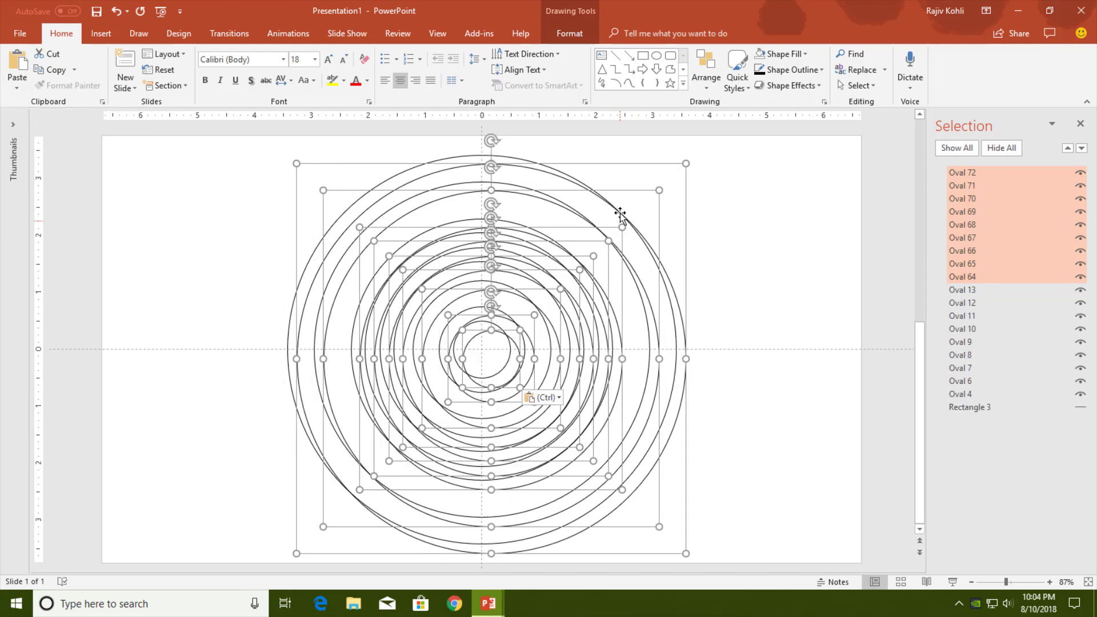
{"action": "left_click_drag", "start_coordinate": [685, 259], "coordinate": [893, 262]}
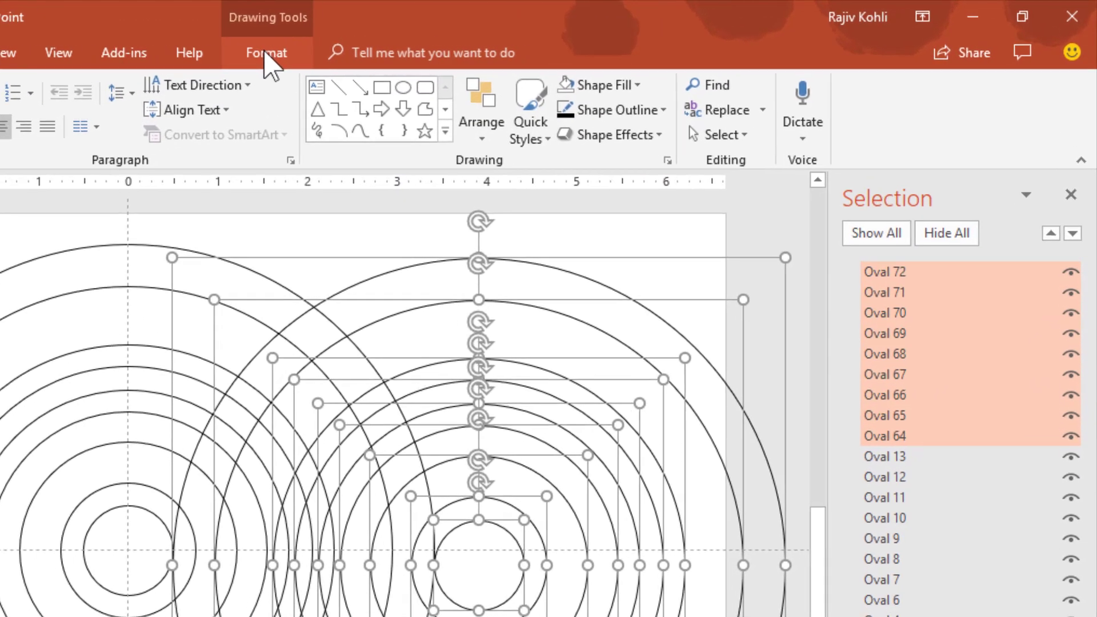
- Group the duplicate rings, move the group off-slide, and hide it
{"action": "left_click", "coordinate": [569, 33]}
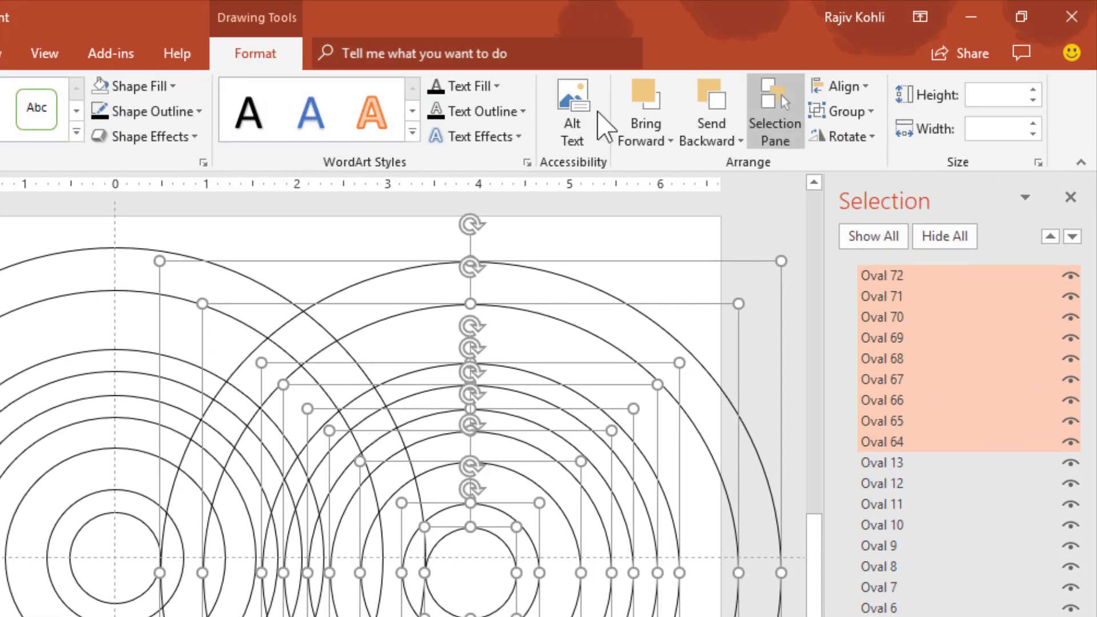
{"action": "left_click", "coordinate": [861, 114]}
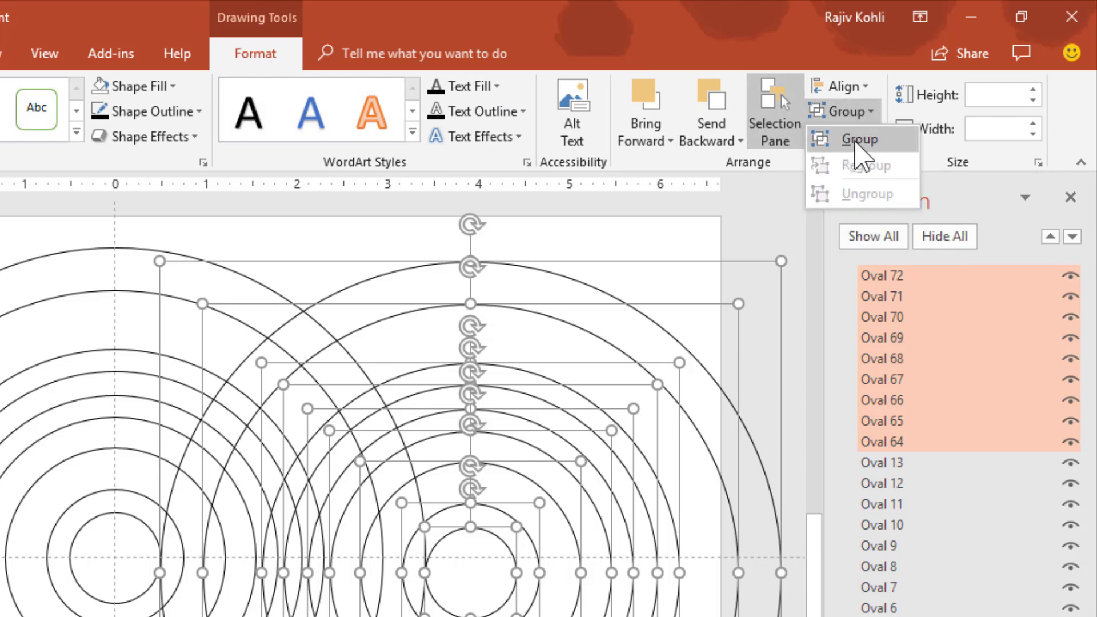
{"action": "left_click", "coordinate": [865, 138]}
{"action": "scroll", "coordinate": [556, 433], "scroll_direction": "down", "scroll_amount": 2}
{"action": "left_click_drag", "start_coordinate": [359, 557], "coordinate": [616, 563]}
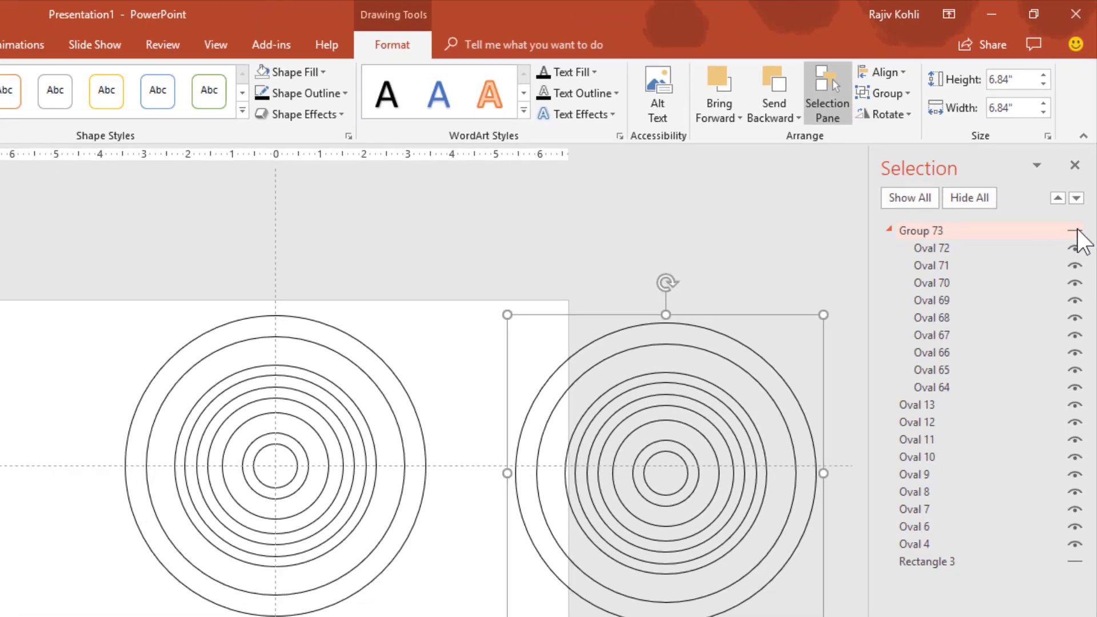
{"action": "left_click", "coordinate": [1070, 276]}
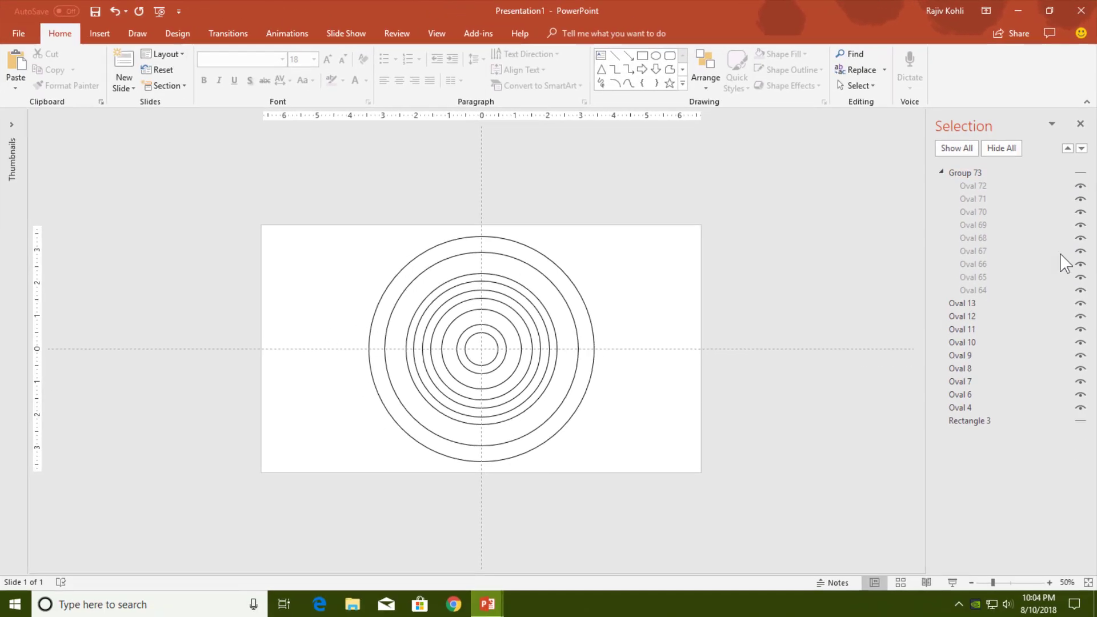
- Unhide the 'The Teacher' text box in the Selection Pane
{"action": "left_click", "coordinate": [1079, 421]}
{"action": "left_click", "coordinate": [1080, 421]}
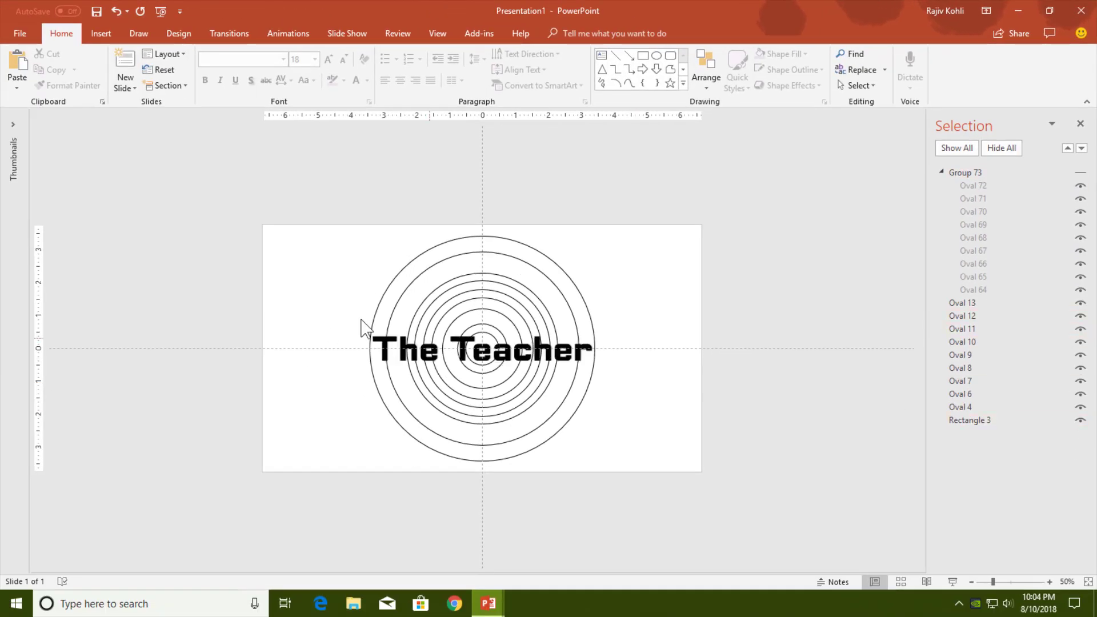
{"action": "scroll", "coordinate": [460, 330], "scroll_direction": "up", "scroll_amount": 3, "text": "ctrl"}
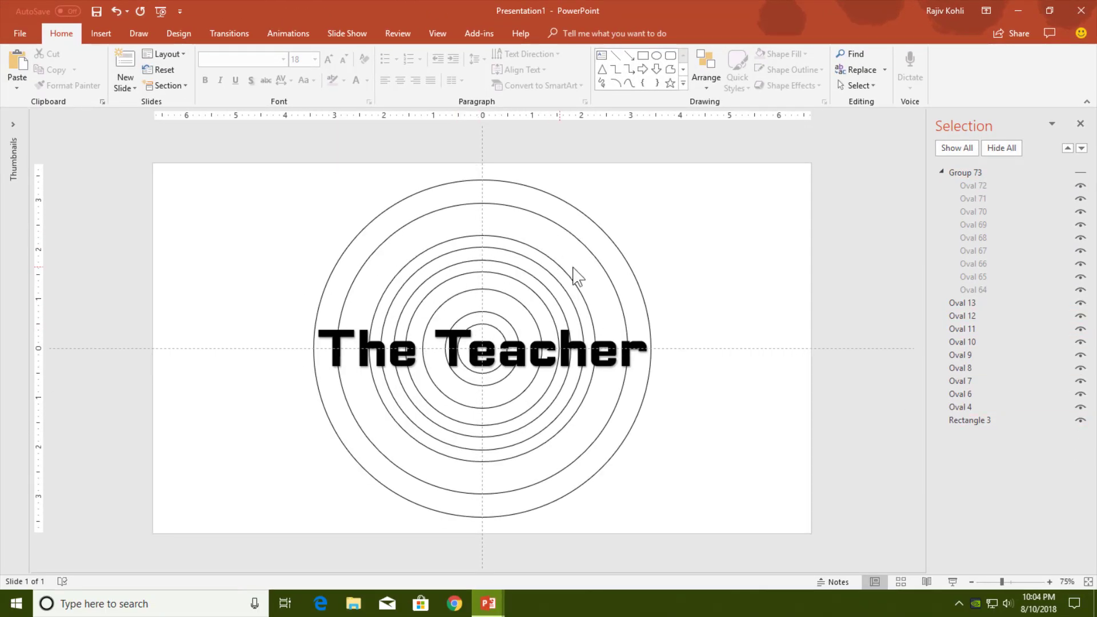
- Multi-select all nine rings from centre outward plus 'The Teacher' text
{"action": "left_click", "coordinate": [485, 327]}
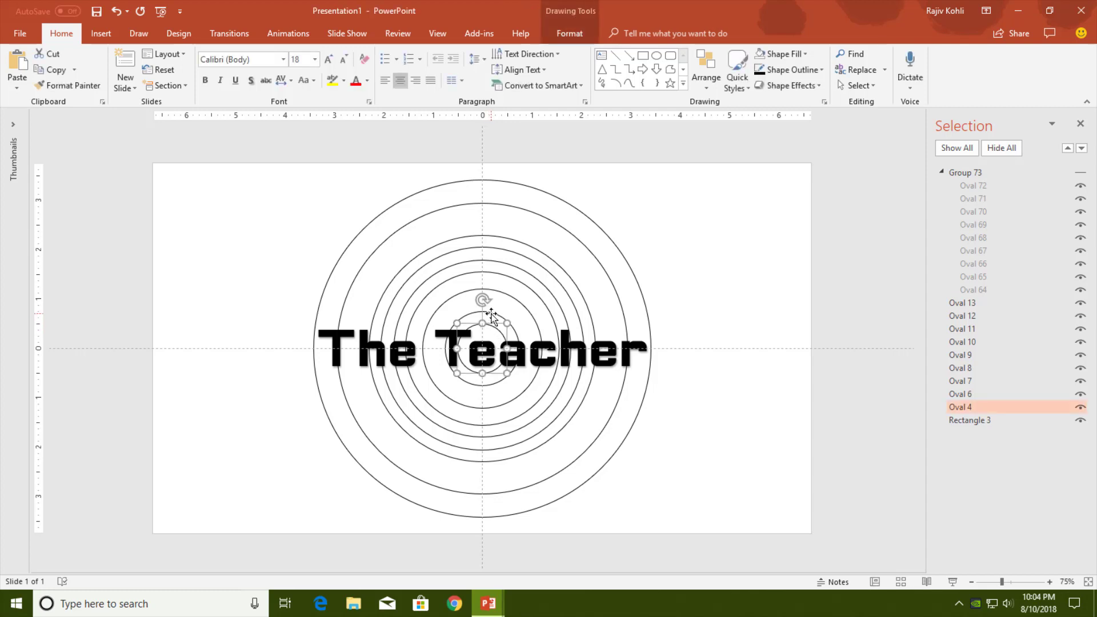
{"action": "left_click", "coordinate": [495, 313], "text": "shift"}
{"action": "left_click", "coordinate": [498, 291], "text": "shift"}
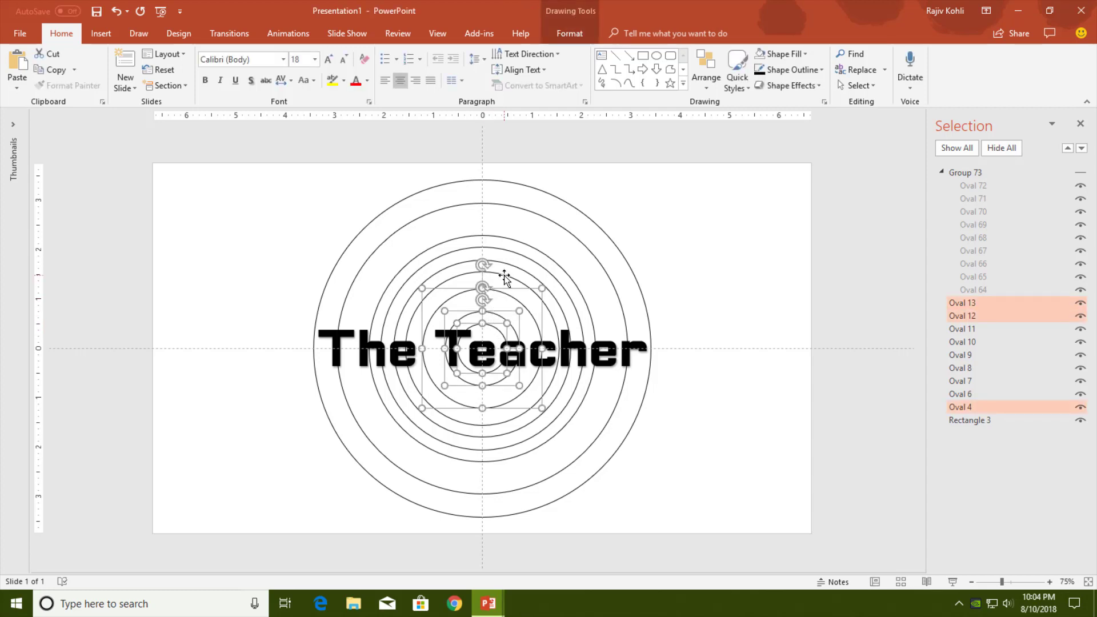
{"action": "left_click", "coordinate": [504, 275], "text": "shift"}
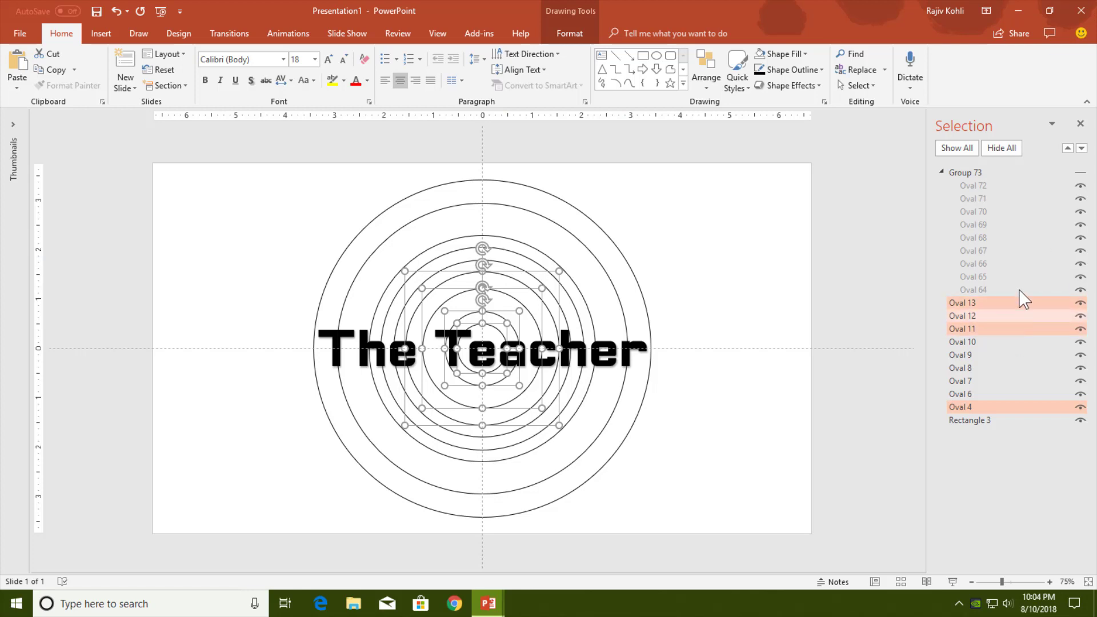
{"action": "left_click", "coordinate": [509, 267], "text": "shift"}
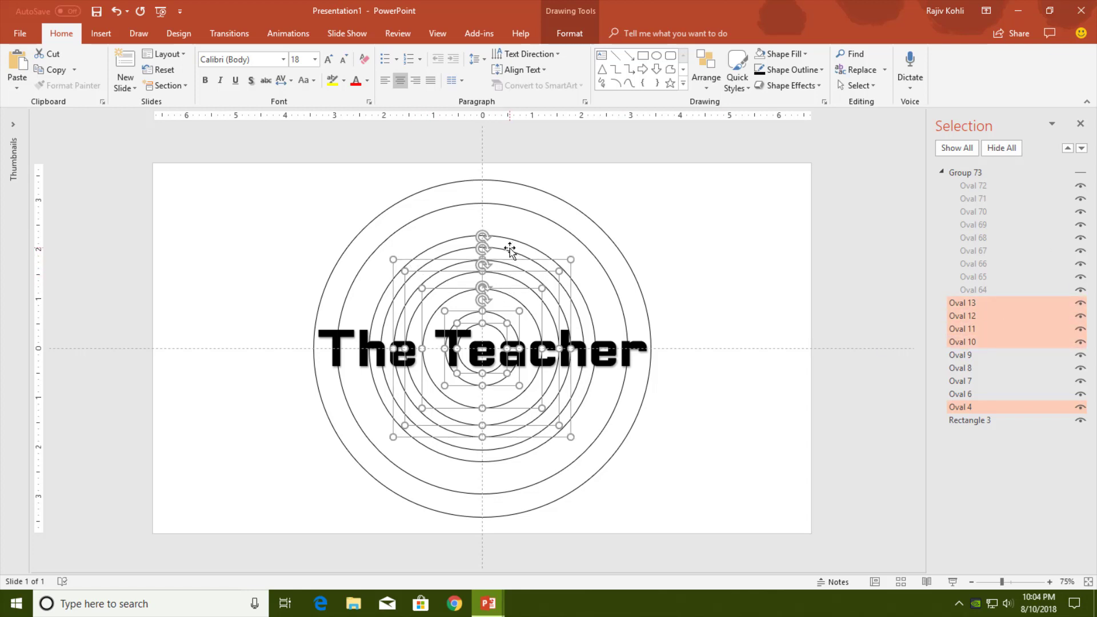
{"action": "left_click", "coordinate": [512, 245], "text": "shift"}
{"action": "left_click", "coordinate": [512, 240], "text": "shift"}
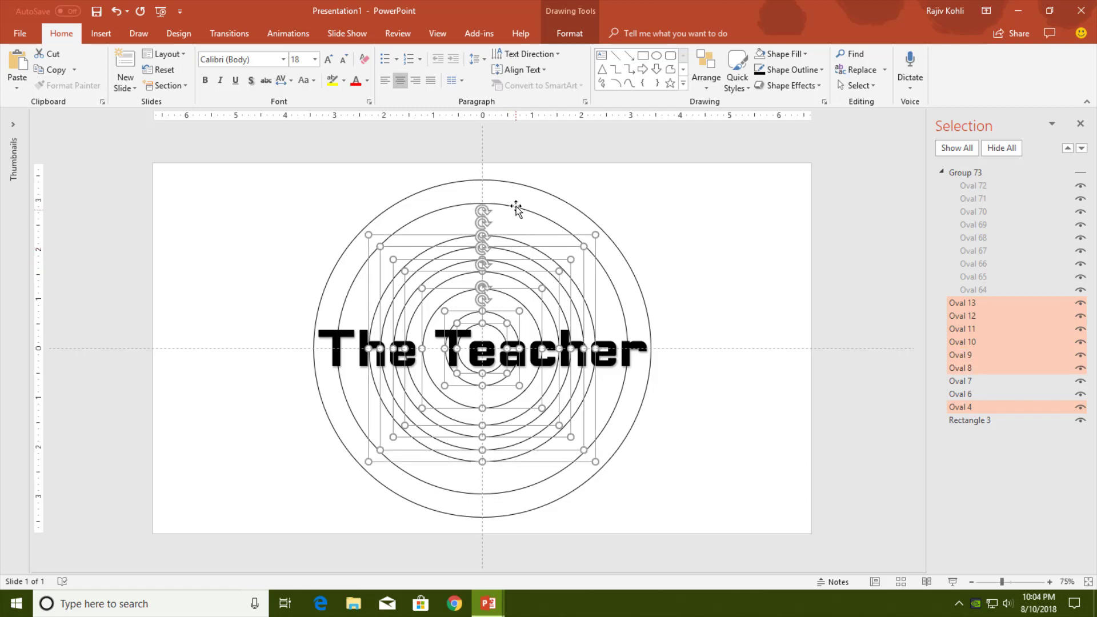
{"action": "left_click", "coordinate": [516, 206], "text": "shift"}
{"action": "left_click", "coordinate": [523, 185], "text": "shift"}
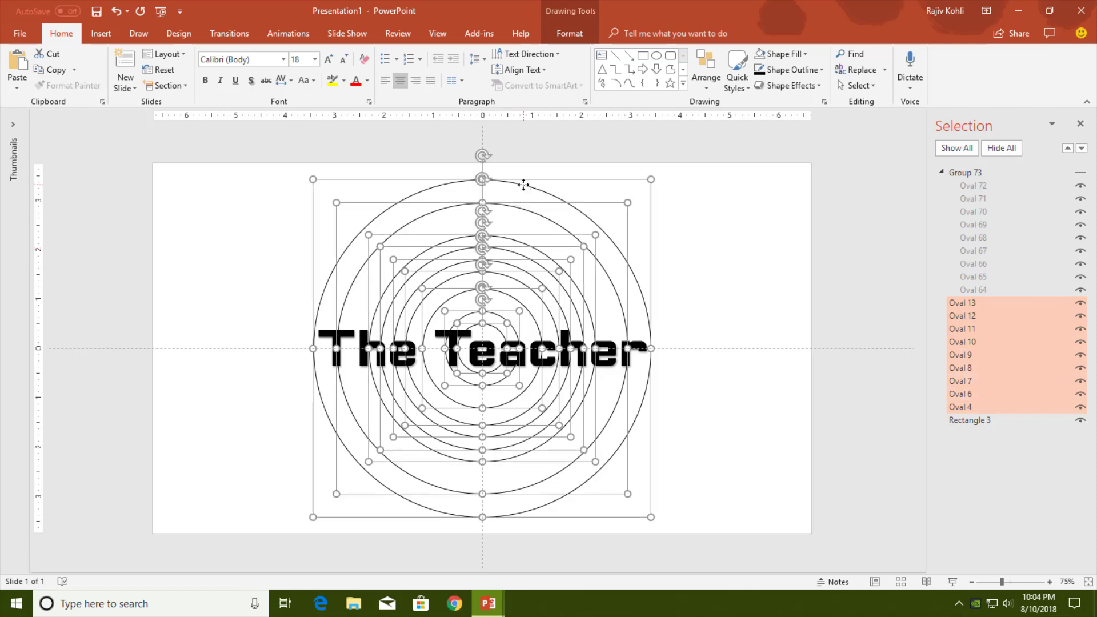
{"action": "left_click", "coordinate": [327, 326], "text": "shift"}
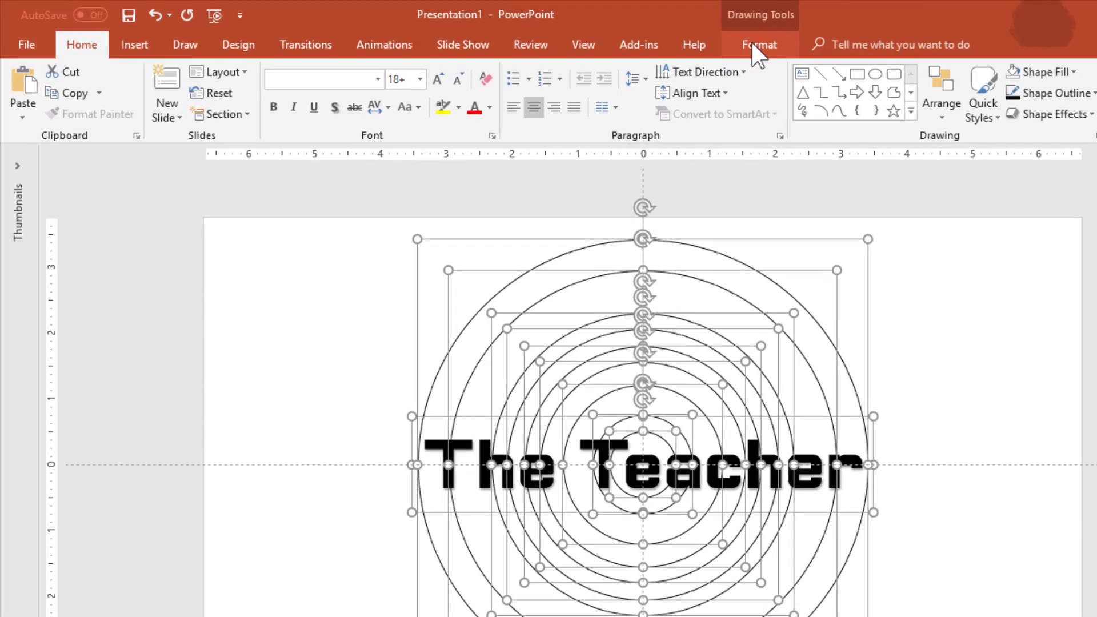
- Apply Merge Shapes > Fragment to the text and rings, then deselect
{"action": "left_click", "coordinate": [751, 42]}
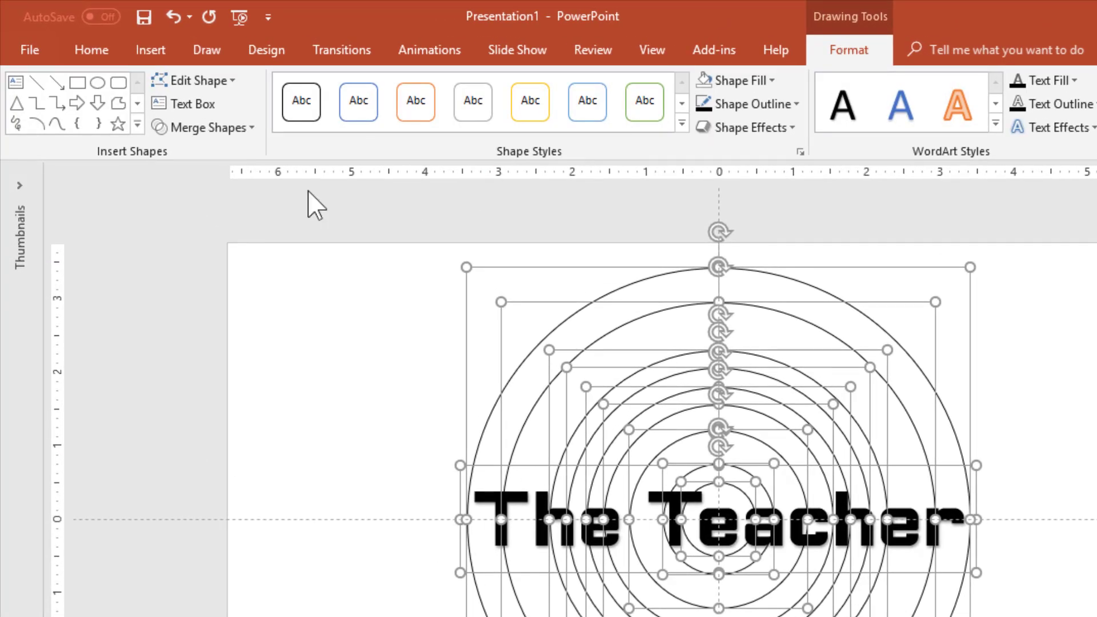
{"action": "left_click", "coordinate": [179, 115]}
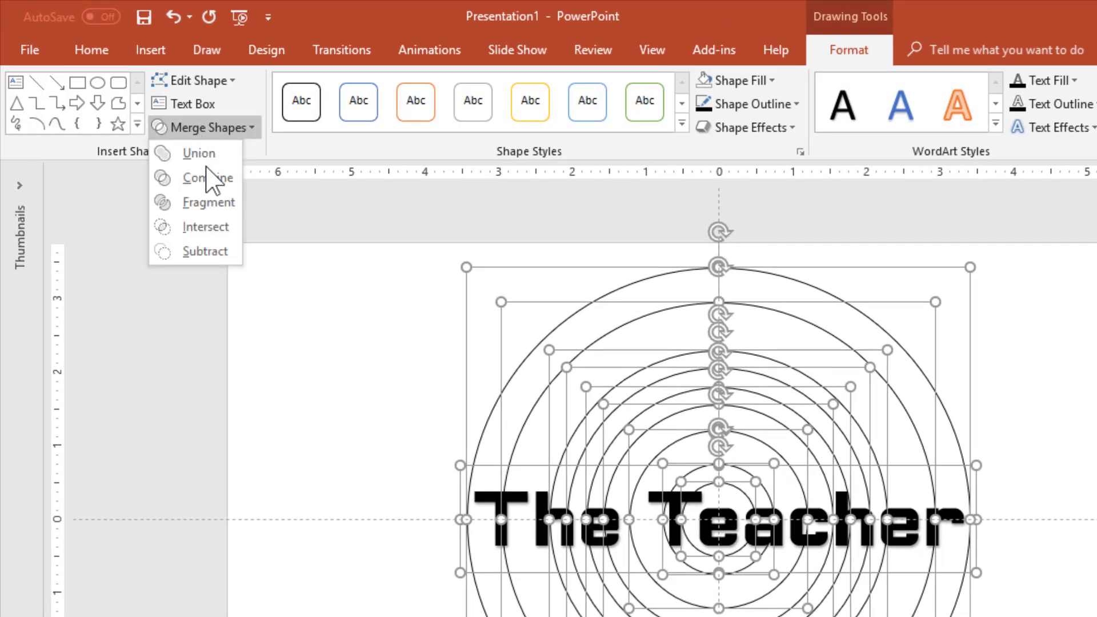
{"action": "left_click", "coordinate": [208, 203]}
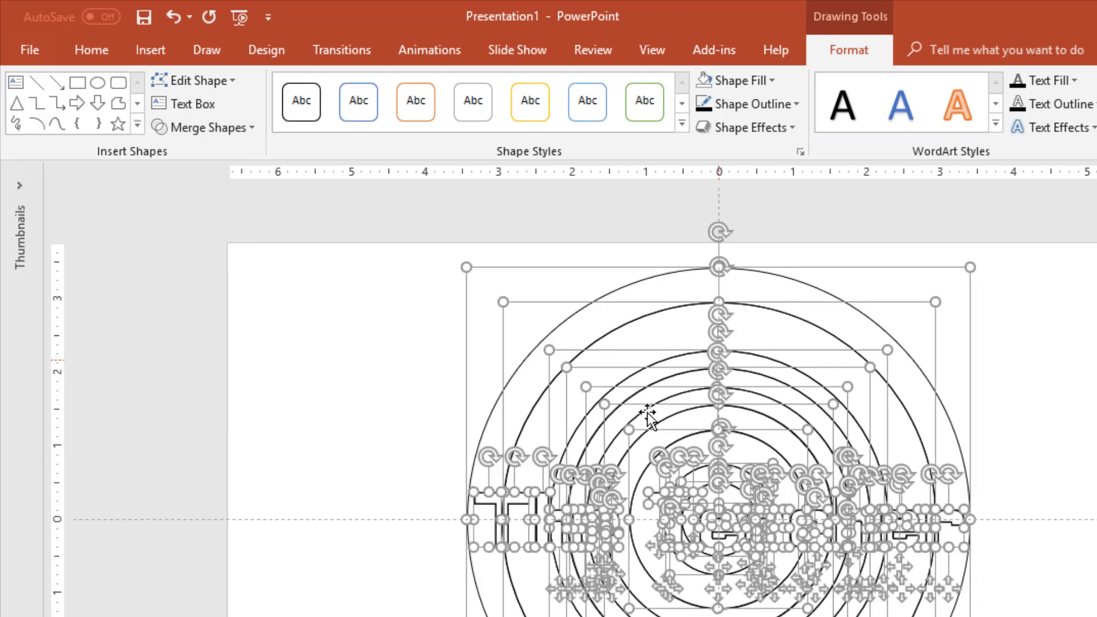
{"action": "left_click", "coordinate": [1057, 454]}
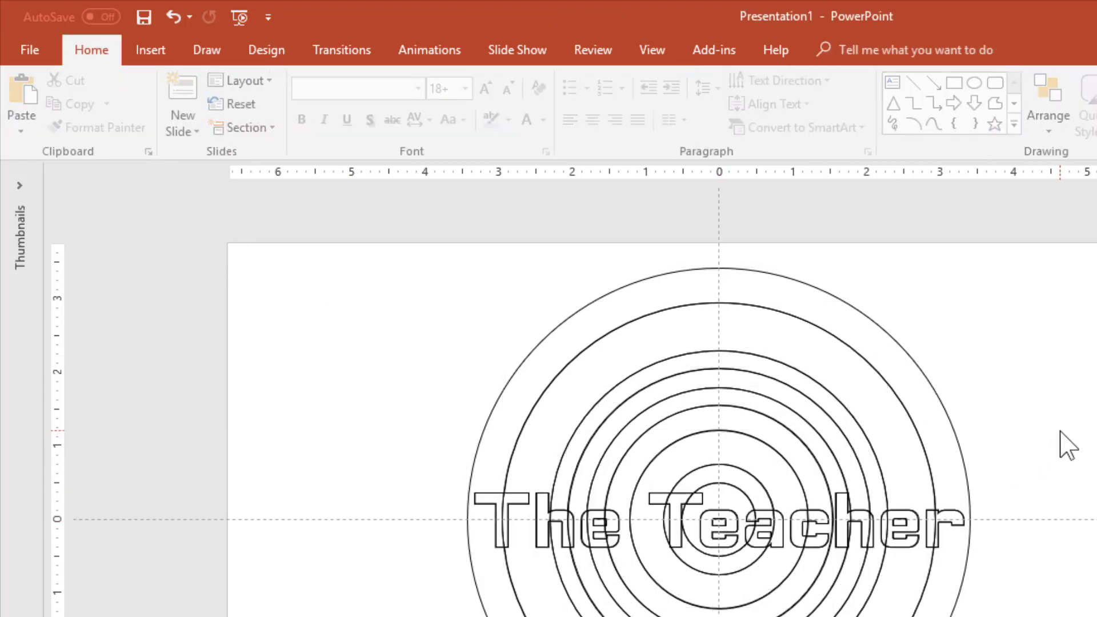
{"action": "left_click", "coordinate": [838, 303]}
- Delete the ring fragments one by one, working inward from the outermost
{"action": "key", "text": "Delete"}
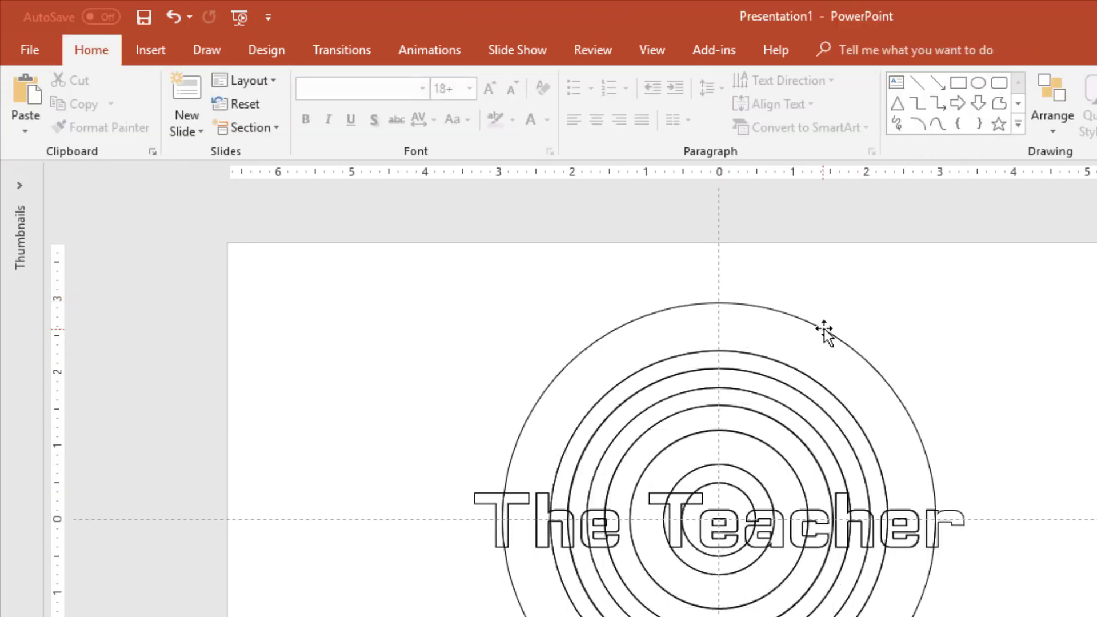
{"action": "left_click", "coordinate": [796, 387]}
{"action": "key", "text": "Delete"}
{"action": "left_click", "coordinate": [780, 396]}
{"action": "key", "text": "Delete"}
{"action": "left_click", "coordinate": [768, 416]}
{"action": "key", "text": "Delete"}
{"action": "left_click", "coordinate": [748, 437]}
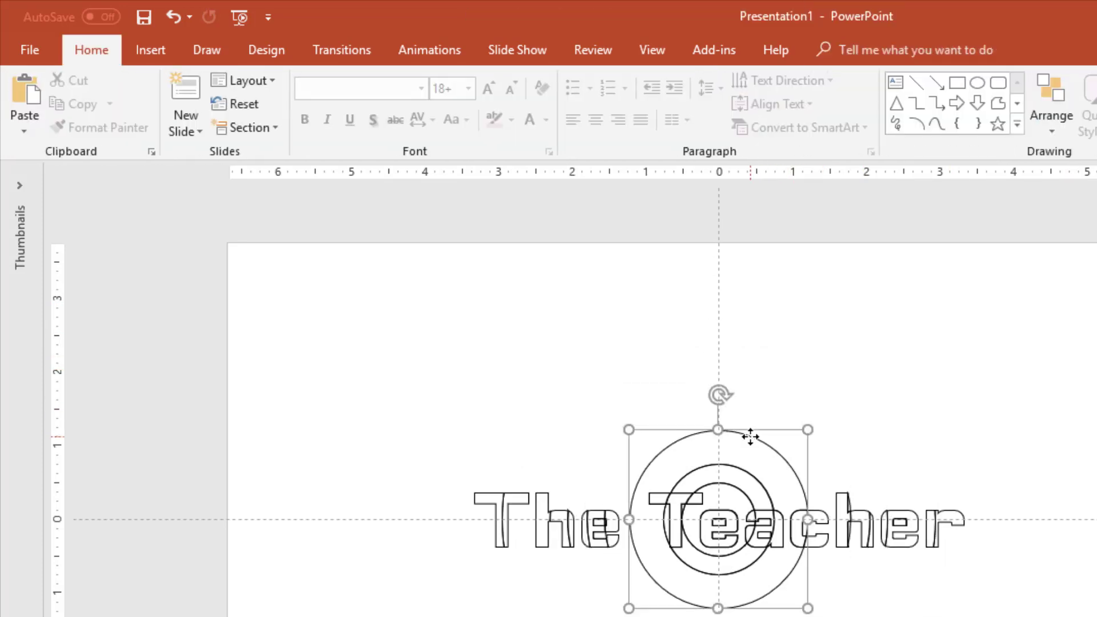
{"action": "key", "text": "Delete"}
{"action": "left_click", "coordinate": [728, 466]}
{"action": "key", "text": "Delete"}
- Delete the last ring pieces and the curve inside the T, then marquee-select the lettering
{"action": "left_click", "coordinate": [726, 483]}
{"action": "key", "text": "Delete"}
{"action": "left_click", "coordinate": [706, 571]}
{"action": "key", "text": "Delete"}
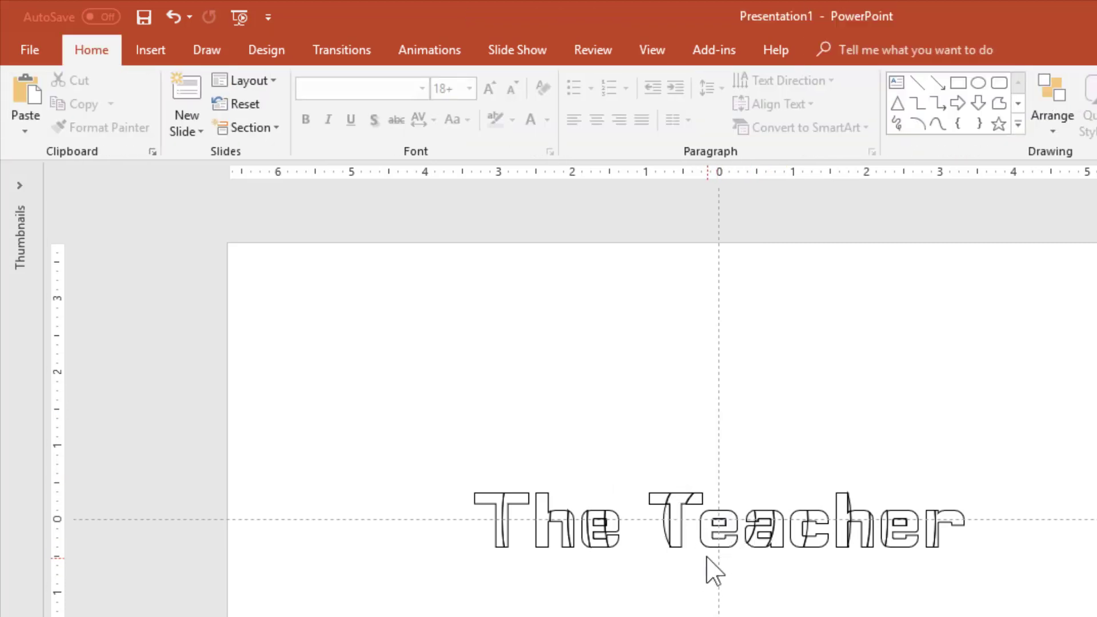
{"action": "left_click", "coordinate": [663, 518]}
{"action": "key", "text": "Delete"}
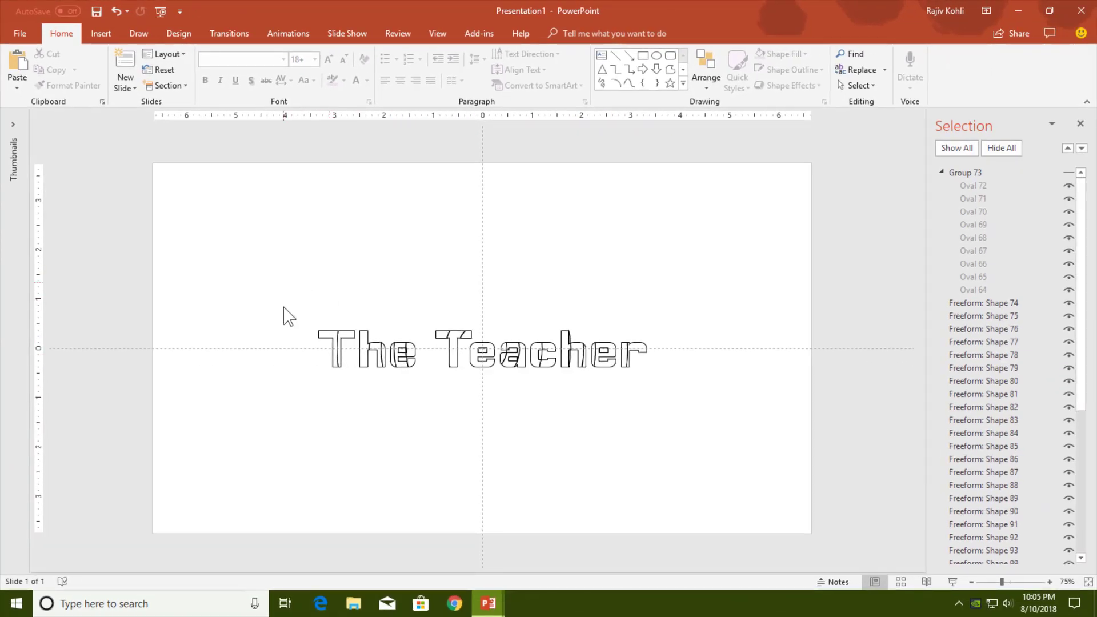
{"action": "left_click_drag", "start_coordinate": [282, 282], "coordinate": [714, 416]}
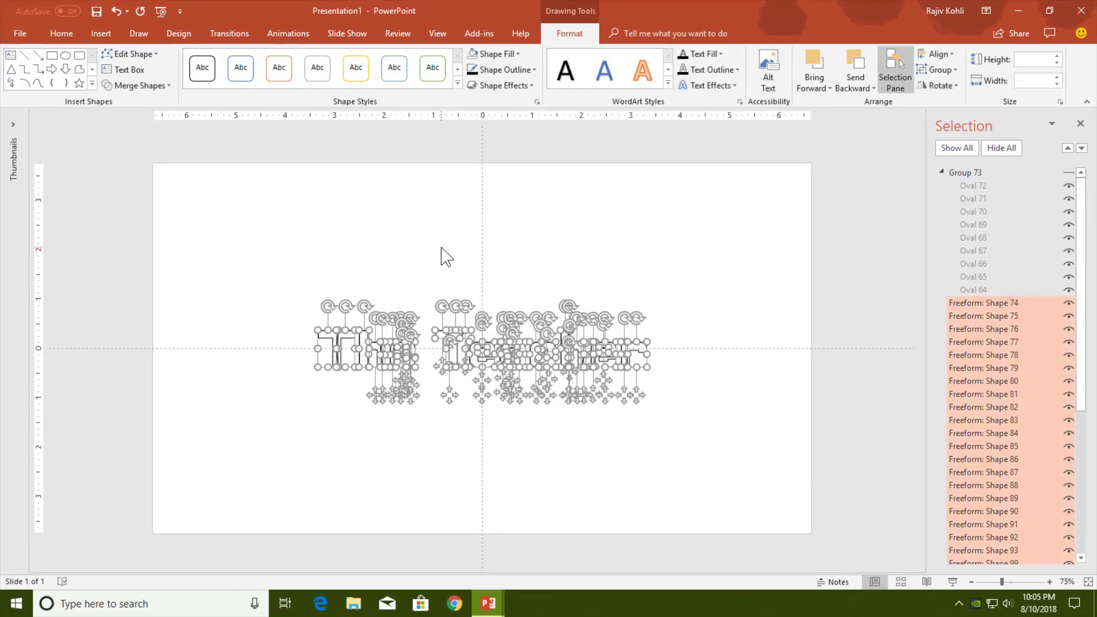
- Fill all the letter pieces with Orange, Accent 2, leaving outlines unchanged
{"action": "left_click", "coordinate": [501, 55]}
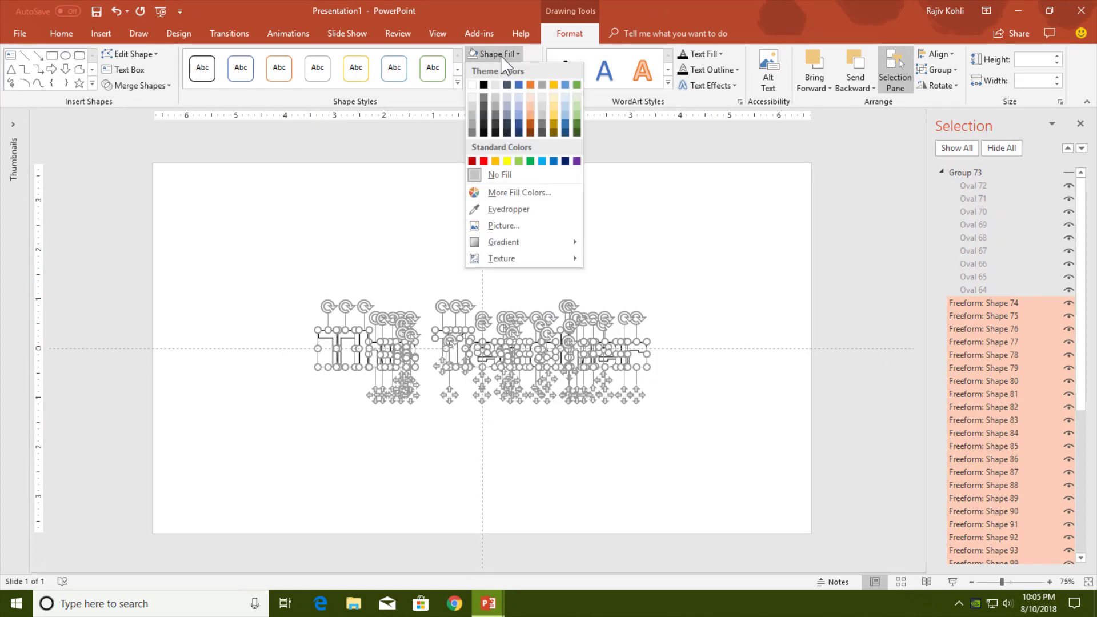
{"action": "left_click", "coordinate": [530, 84]}
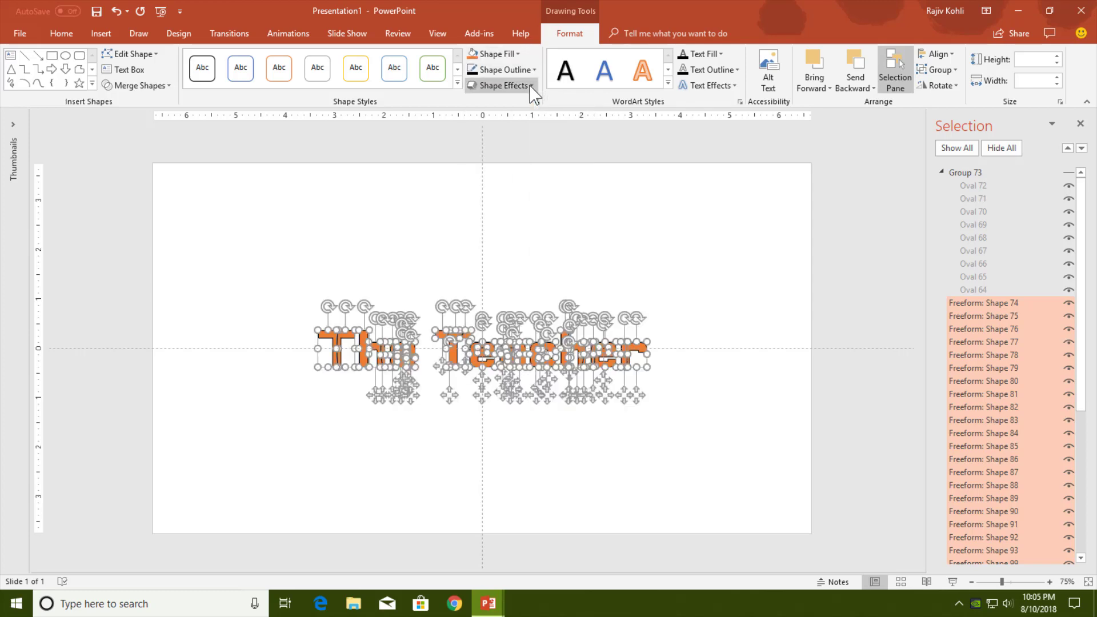
{"action": "left_click", "coordinate": [508, 69]}
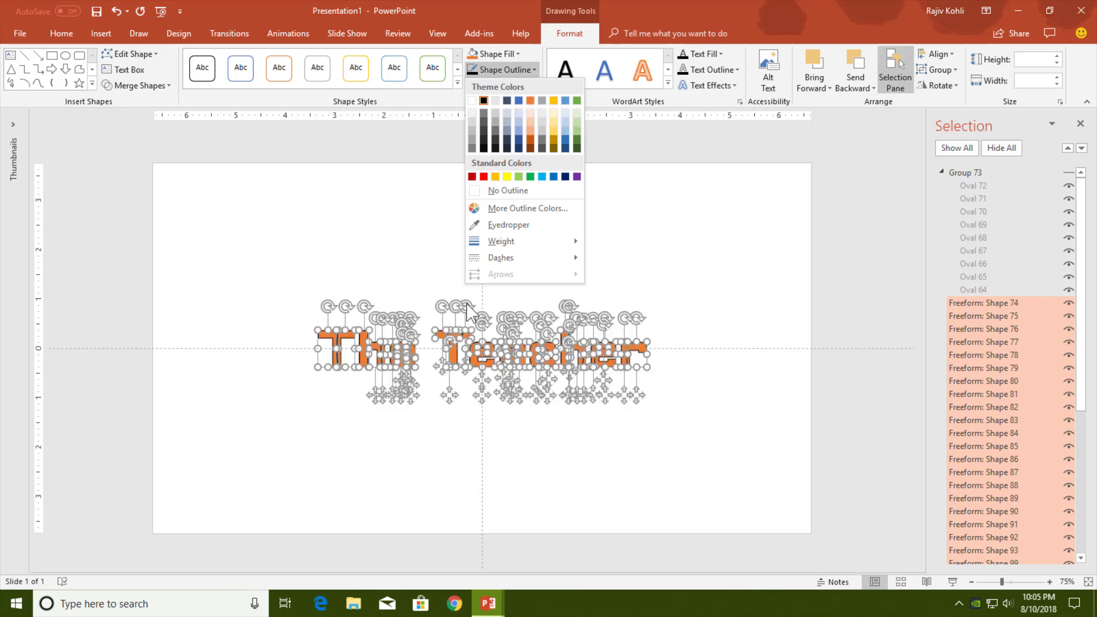
{"action": "left_click", "coordinate": [457, 338]}
{"action": "left_click", "coordinate": [446, 432]}
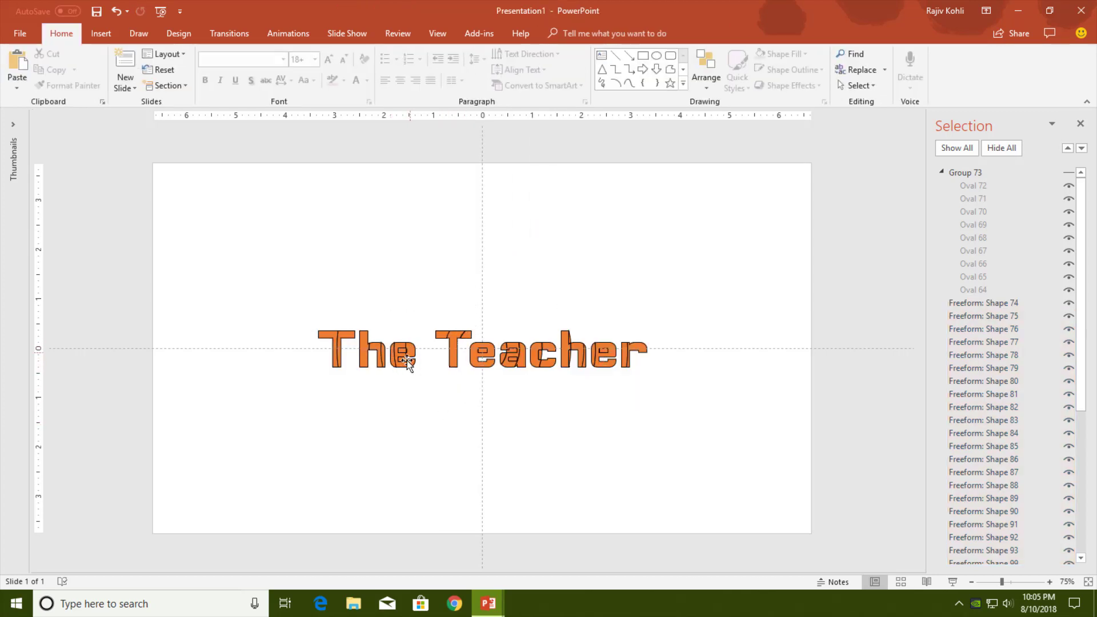
- Give all the letter pieces a black fill and black outline
{"action": "key", "text": "ctrl+a"}
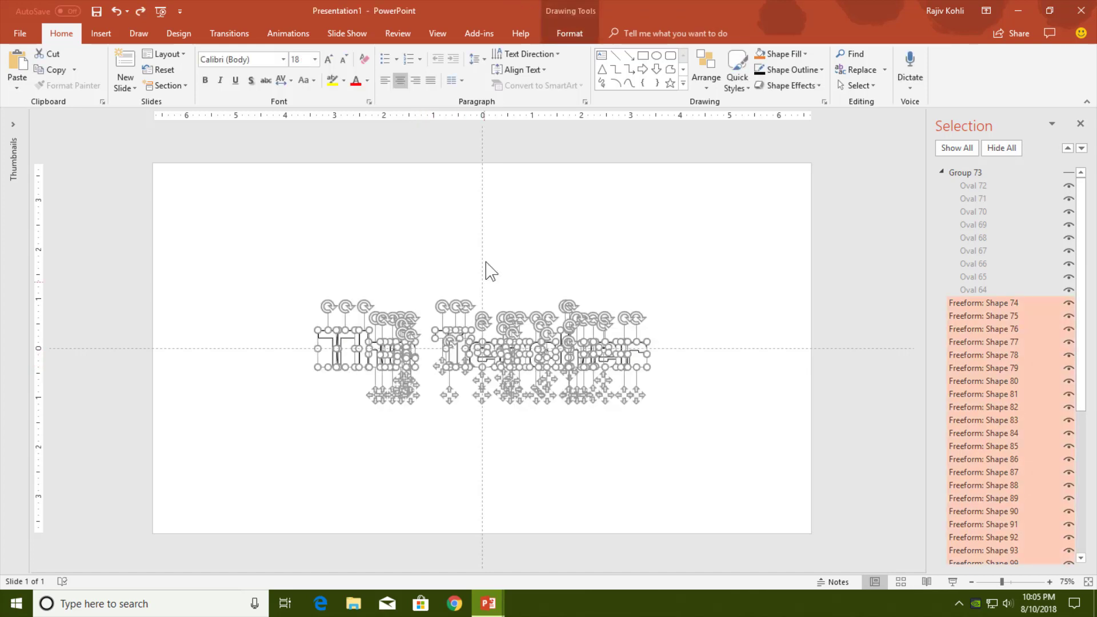
{"action": "left_click", "coordinate": [569, 33]}
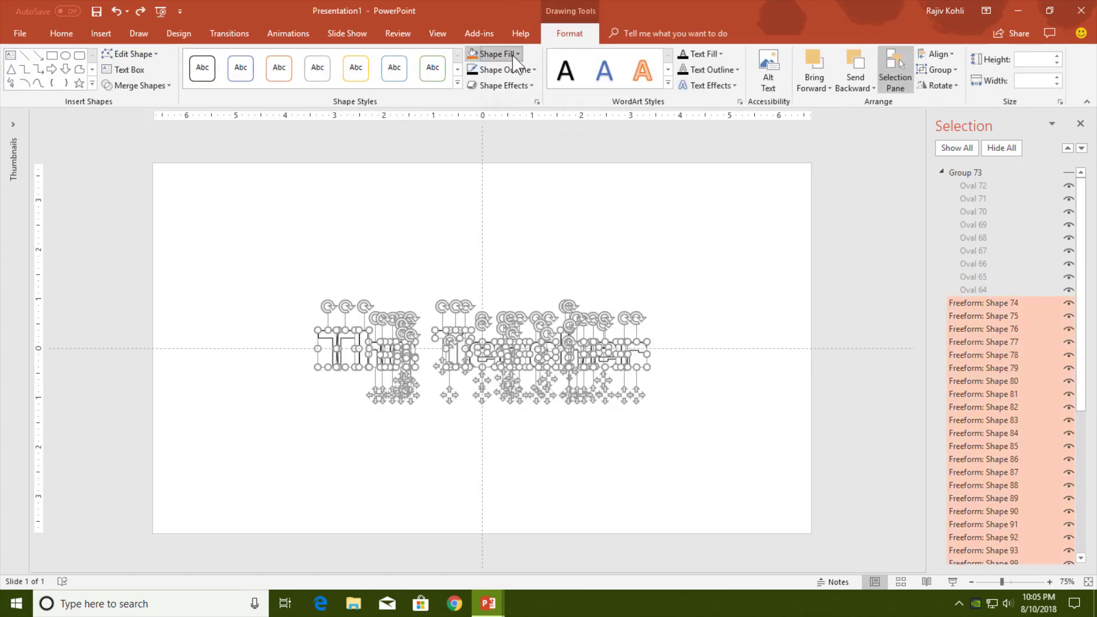
{"action": "left_click", "coordinate": [517, 54]}
{"action": "left_click", "coordinate": [485, 85]}
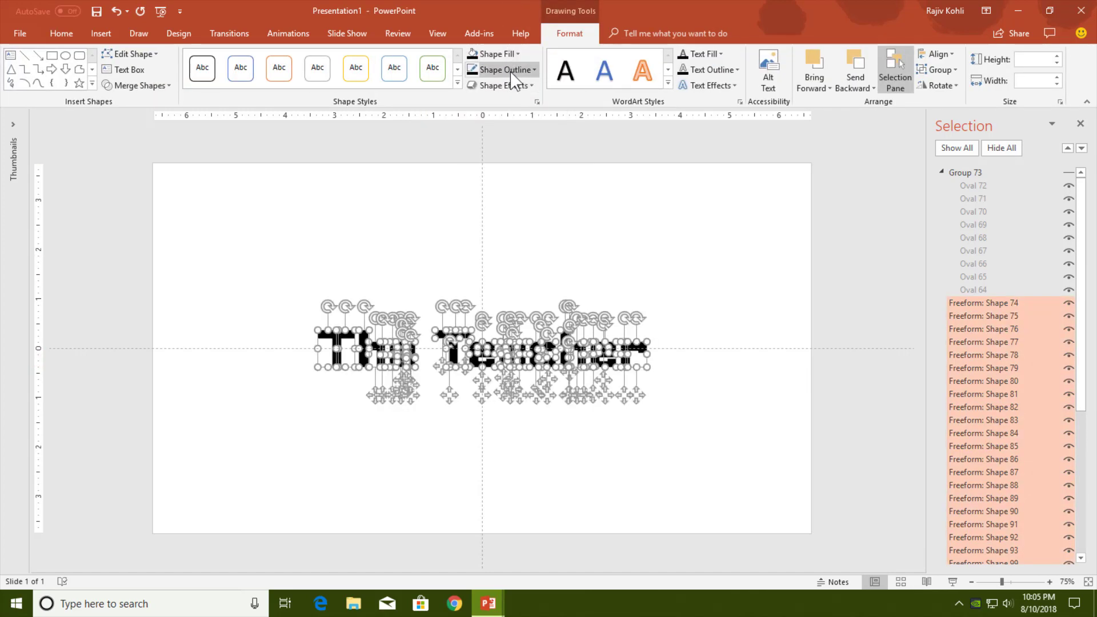
{"action": "left_click", "coordinate": [513, 71]}
{"action": "left_click", "coordinate": [483, 101]}
{"action": "left_click", "coordinate": [526, 277]}
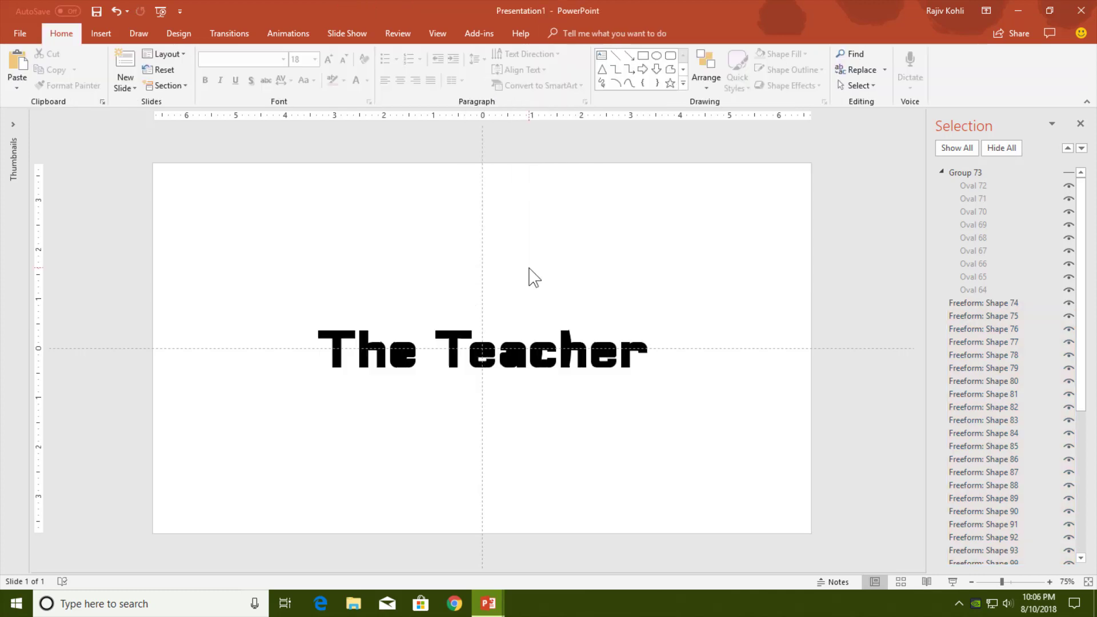
- Delete the small leftover pieces inside the e's of 'The' and 'Teacher'
{"action": "scroll", "coordinate": [515, 299], "scroll_direction": "up", "scroll_amount": 5}
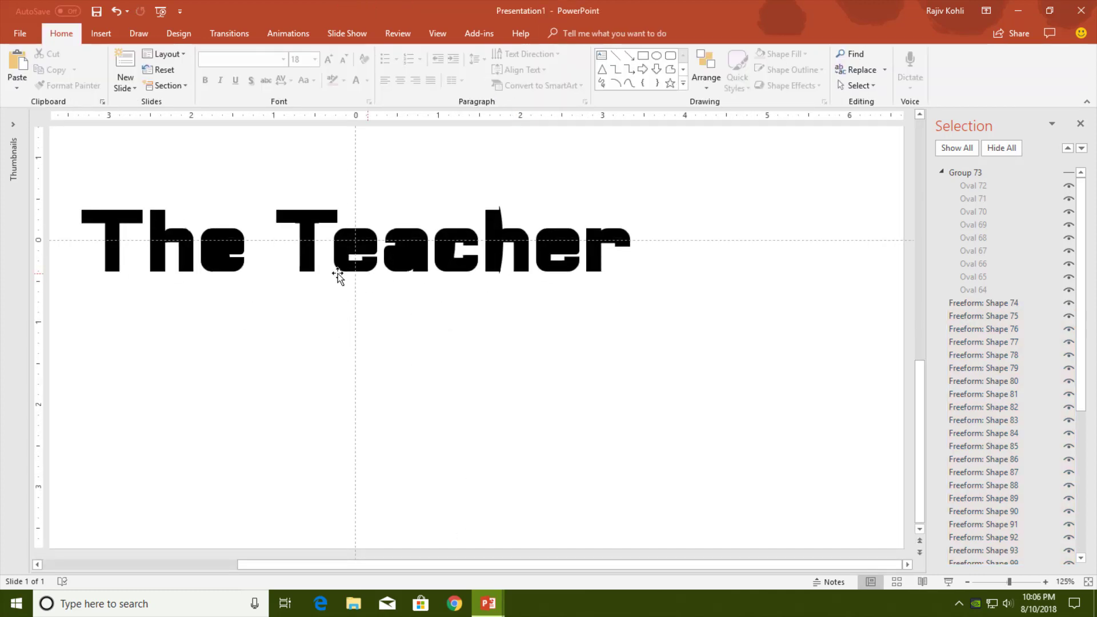
{"action": "left_click", "coordinate": [228, 245]}
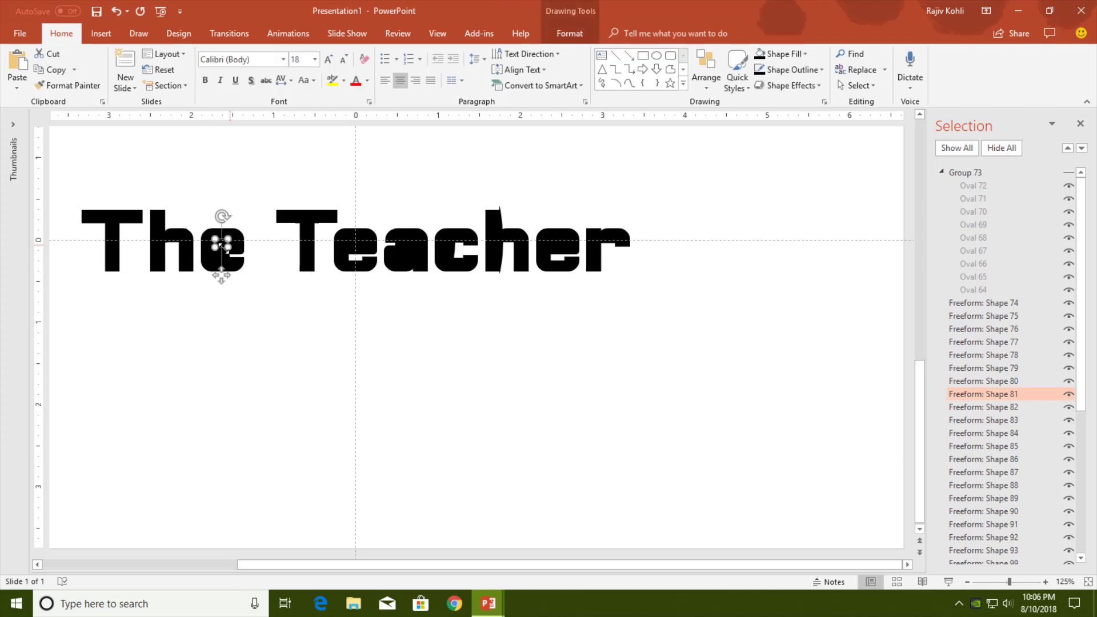
{"action": "key", "text": "Delete"}
{"action": "left_click", "coordinate": [360, 247]}
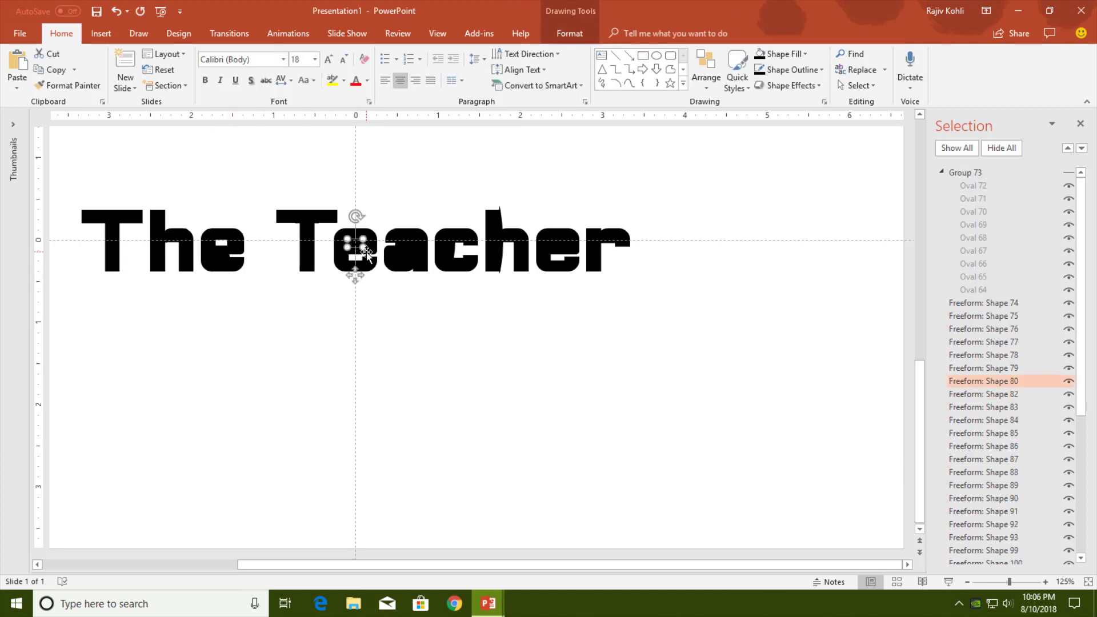
{"action": "key", "text": "Delete"}
{"action": "scroll", "coordinate": [514, 319], "scroll_direction": "down", "scroll_amount": 3, "text": "ctrl"}
{"action": "left_click", "coordinate": [665, 390]}
{"action": "scroll", "coordinate": [700, 424], "scroll_direction": "up", "scroll_amount": 5, "text": "ctrl"}
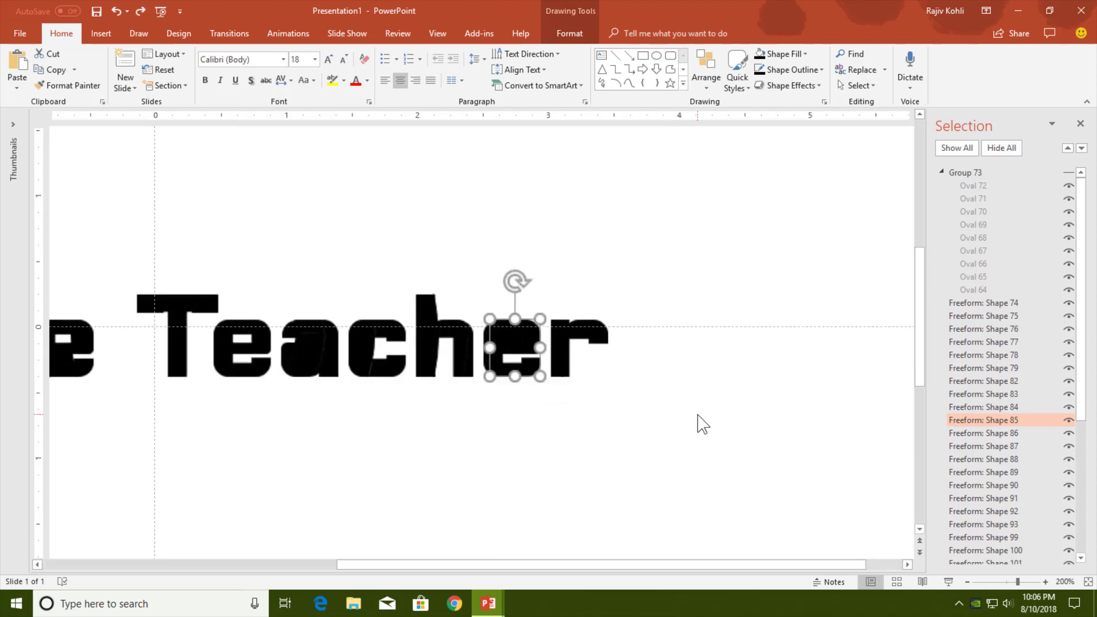
{"action": "left_click", "coordinate": [491, 401]}
{"action": "left_click", "coordinate": [479, 330]}
{"action": "key", "text": "Delete"}
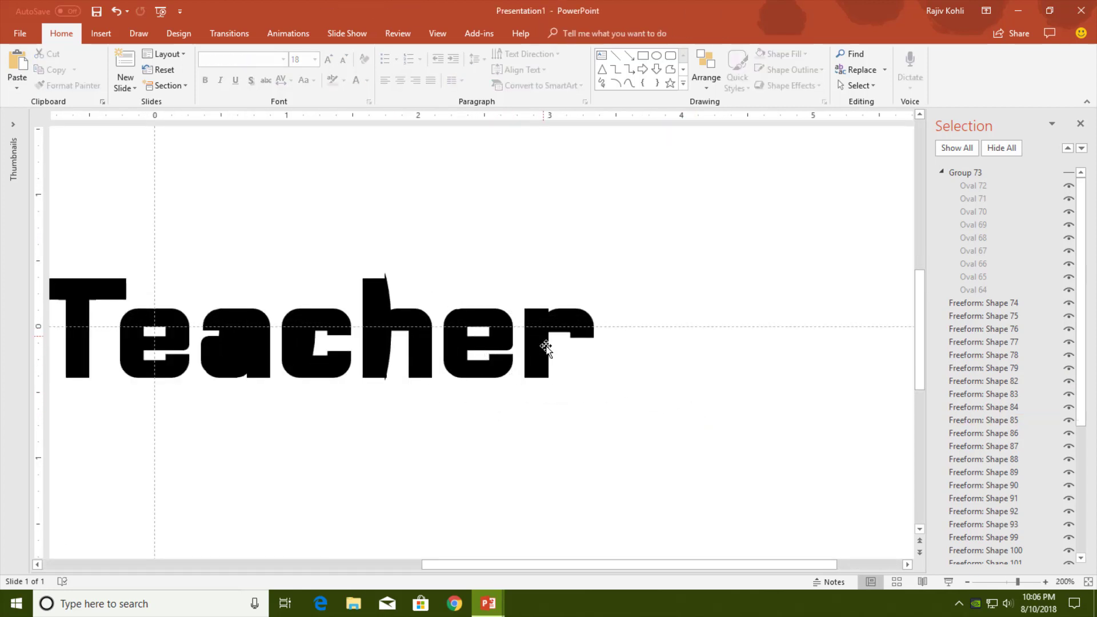
- Inspect and delete the leftover pieces inside the letter a
{"action": "left_click_drag", "start_coordinate": [223, 358], "coordinate": [269, 417]}
{"action": "key", "text": "ctrl+z"}
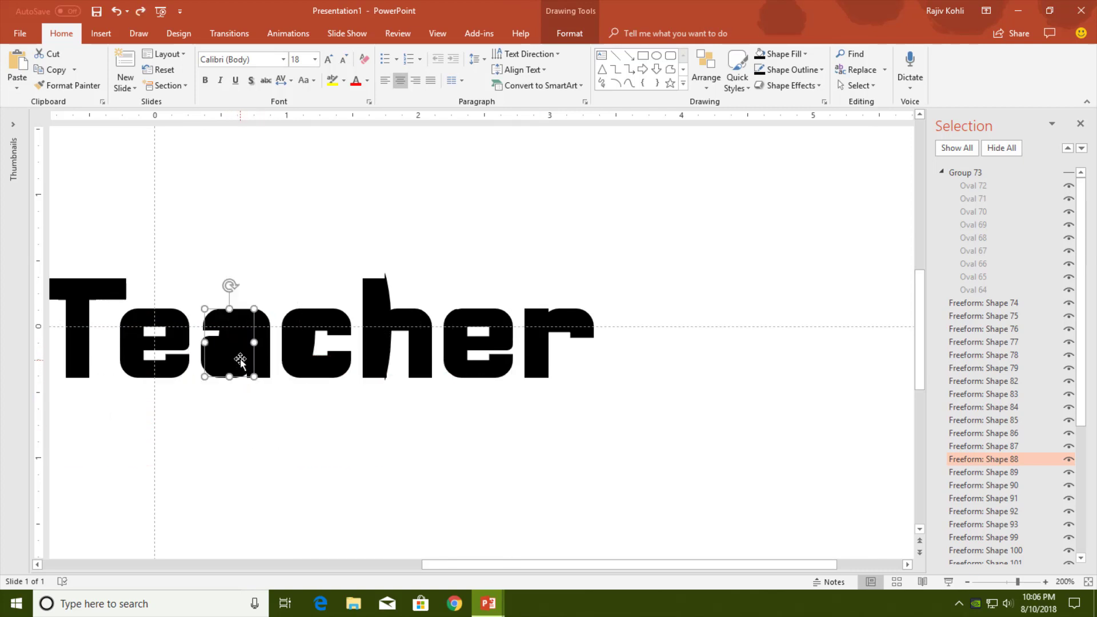
{"action": "left_click", "coordinate": [235, 355]}
{"action": "key", "text": "Delete"}
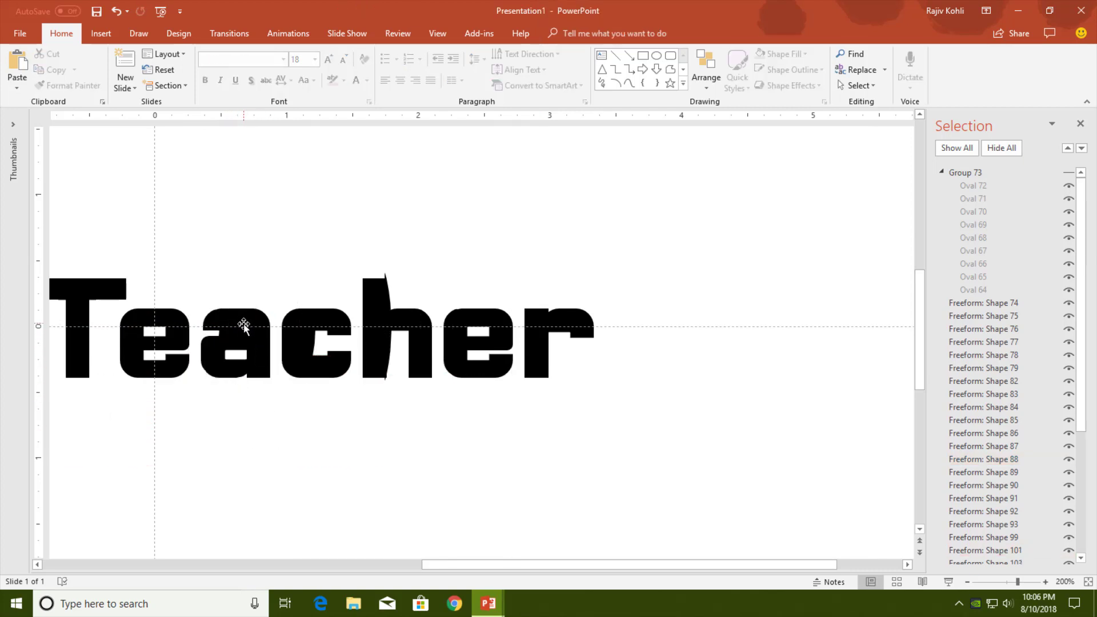
{"action": "left_click", "coordinate": [239, 327]}
{"action": "left_click_drag", "start_coordinate": [244, 326], "coordinate": [212, 334]}
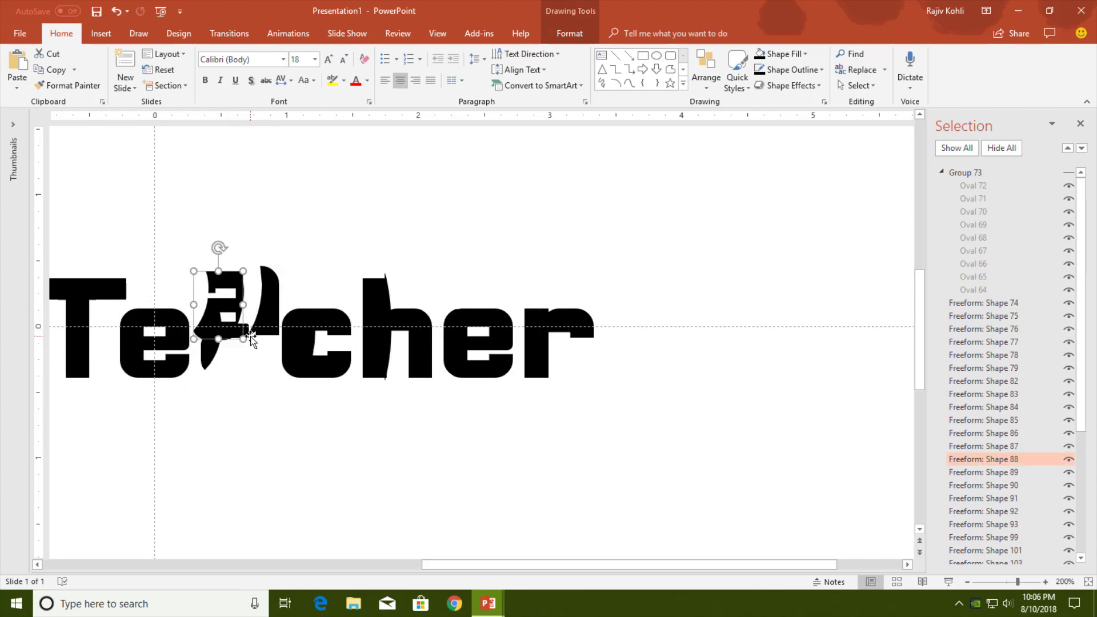
{"action": "key", "text": "ctrl+z"}
{"action": "key", "text": "Delete"}
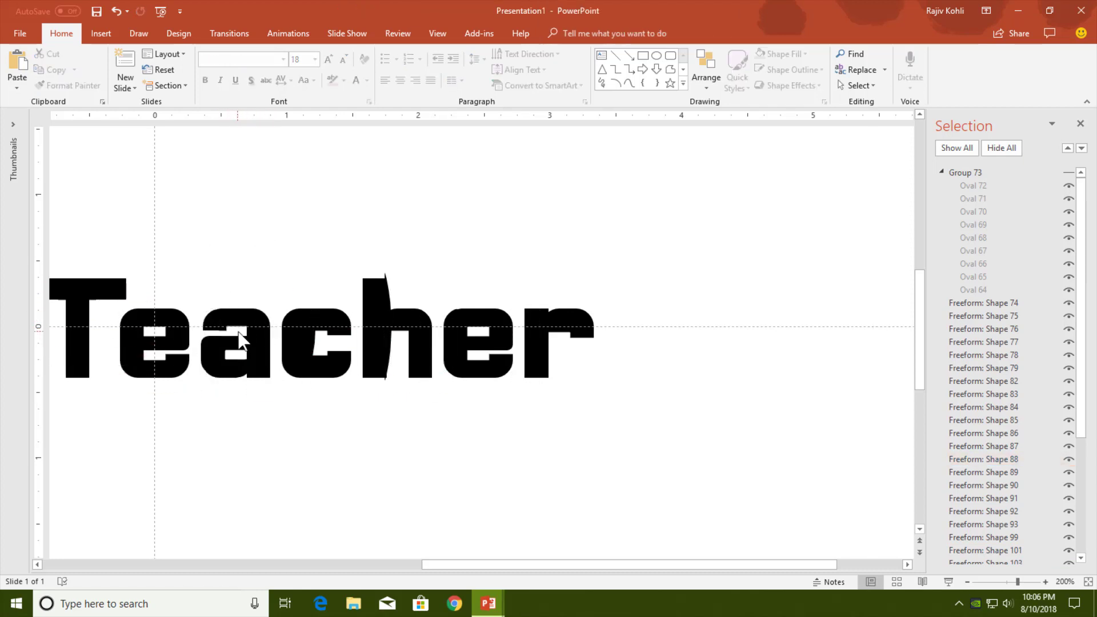
{"action": "scroll", "coordinate": [360, 384], "scroll_direction": "up", "scroll_amount": 5}
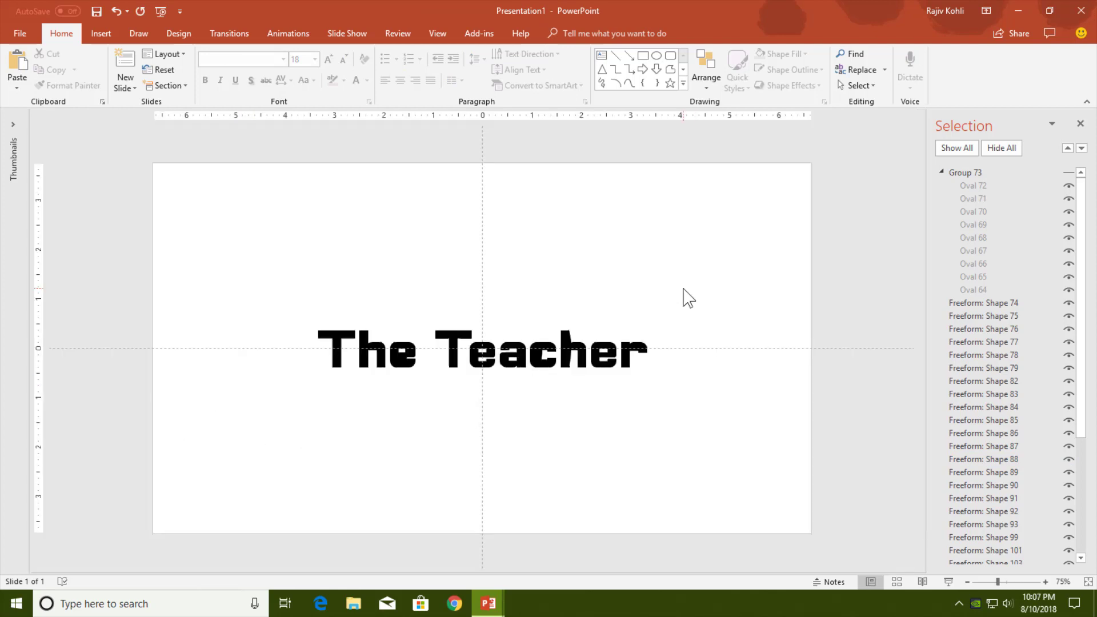
- Unhide the ring group and align it centre and middle on the slide
{"action": "left_click", "coordinate": [1068, 172]}
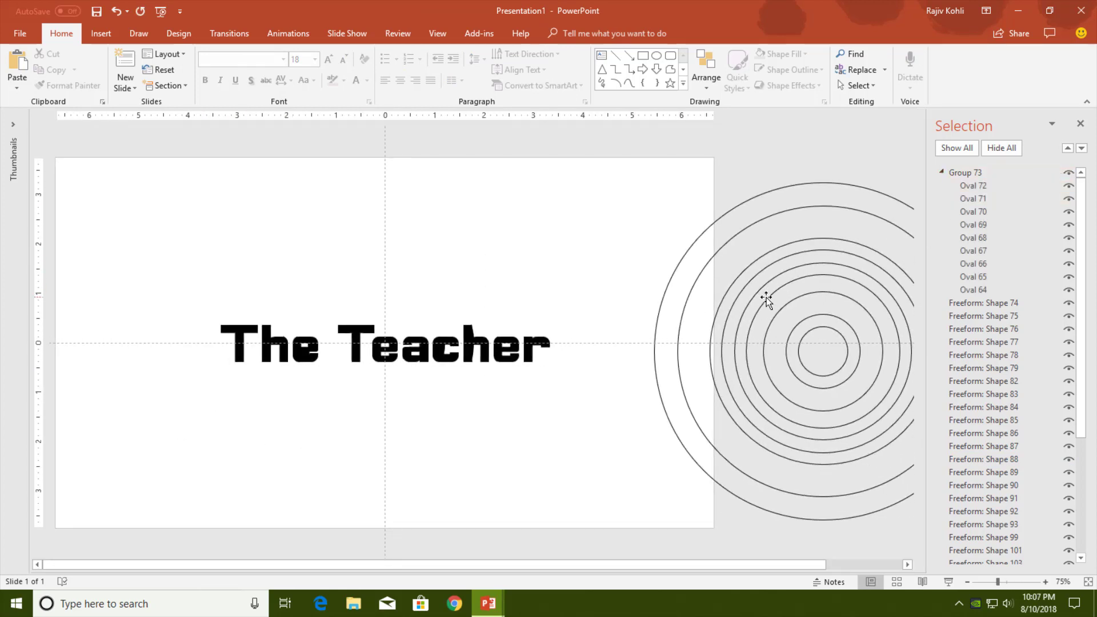
{"action": "left_click", "coordinate": [766, 297]}
{"action": "left_click", "coordinate": [571, 34]}
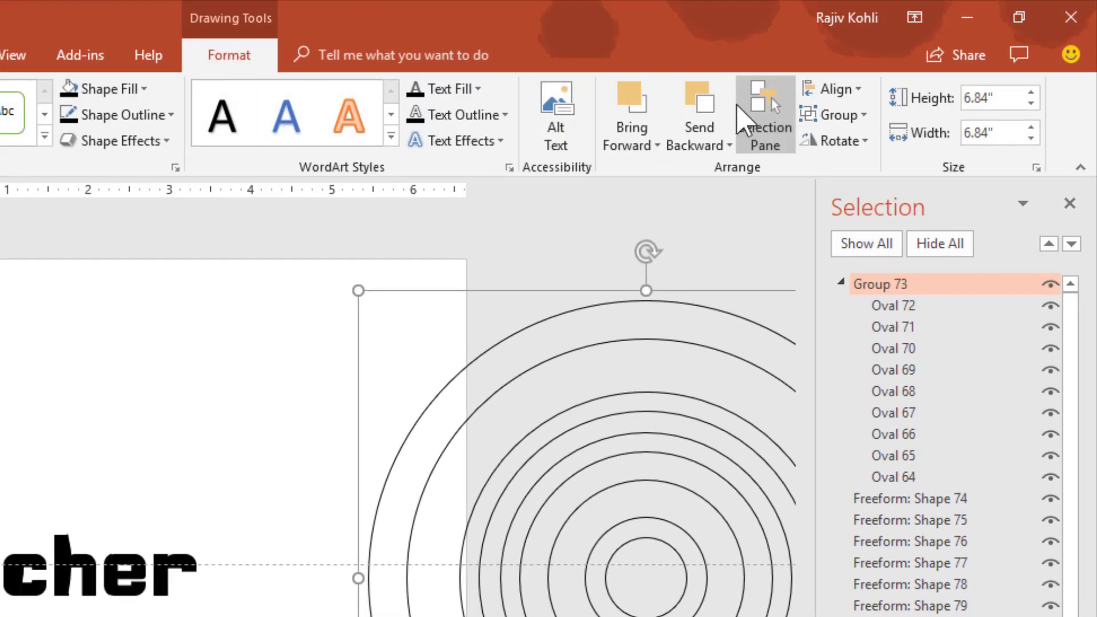
{"action": "left_click", "coordinate": [837, 89]}
{"action": "left_click", "coordinate": [862, 144]}
{"action": "left_click", "coordinate": [839, 89]}
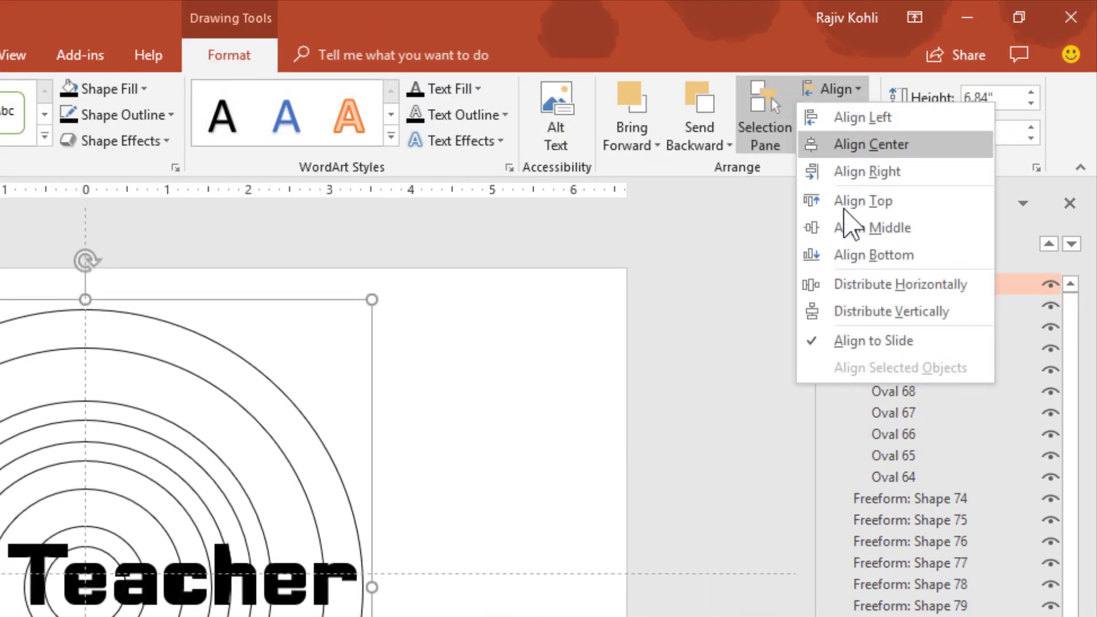
{"action": "left_click", "coordinate": [851, 227]}
- Ungroup the rings into separate ovals and select the small e piece
{"action": "left_click", "coordinate": [846, 112]}
{"action": "left_click", "coordinate": [846, 116]}
{"action": "left_click", "coordinate": [845, 117]}
{"action": "left_click", "coordinate": [845, 207]}
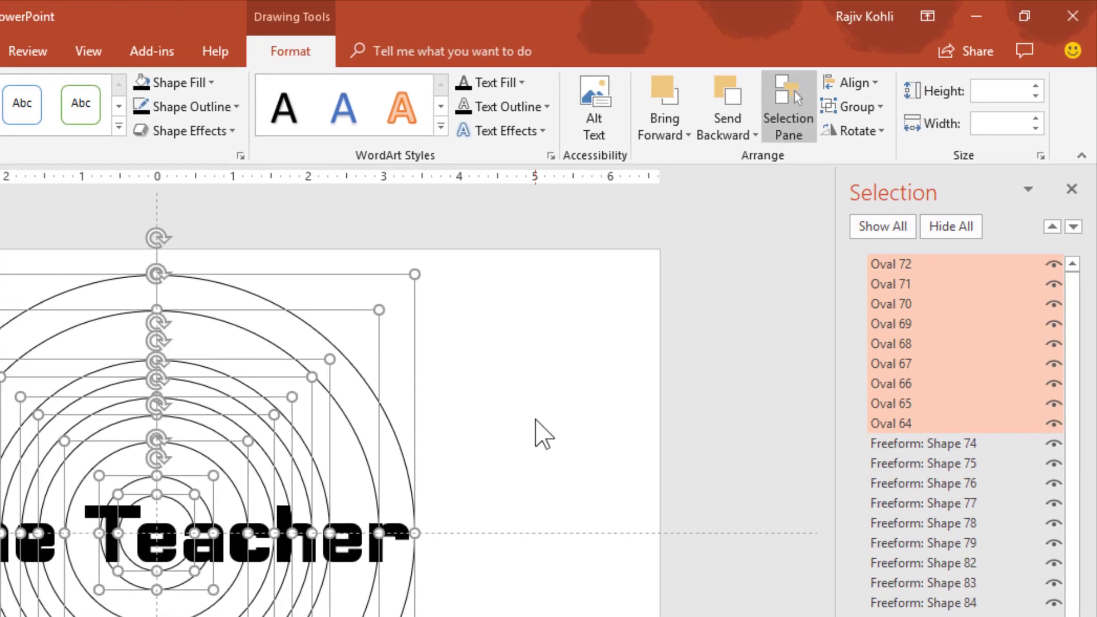
{"action": "left_click", "coordinate": [463, 488]}
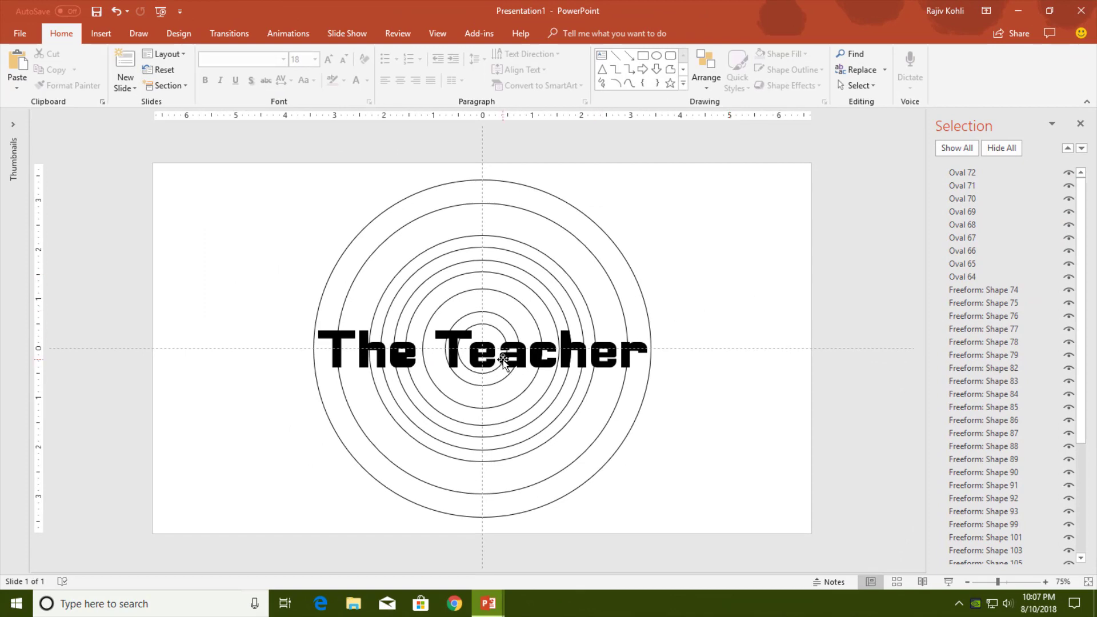
{"action": "scroll", "coordinate": [503, 360], "scroll_direction": "up", "scroll_amount": 5, "text": "ctrl"}
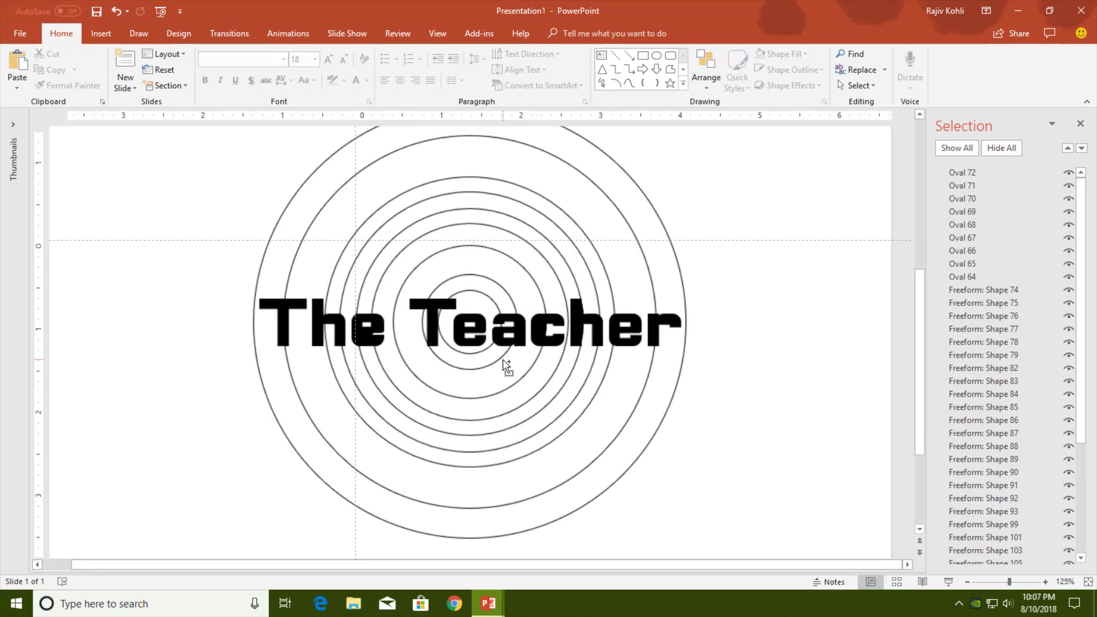
{"action": "scroll", "coordinate": [366, 237], "scroll_direction": "down", "scroll_amount": 3, "text": "ctrl"}
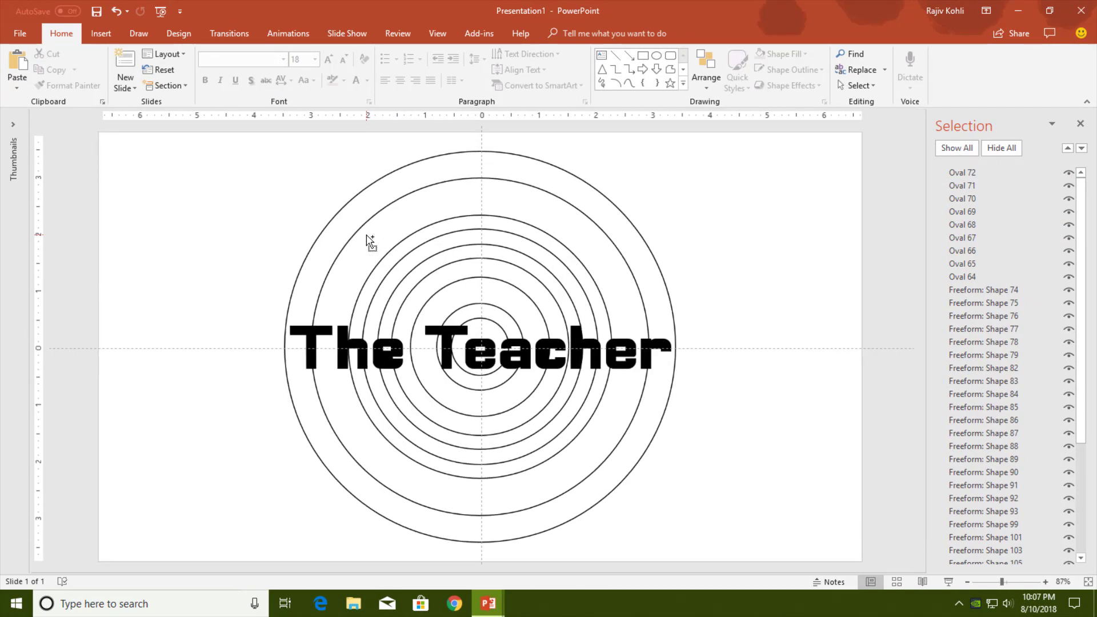
{"action": "left_click", "coordinate": [488, 348]}
- Add a Spin animation to the central e fragment, then select the innermost ring
{"action": "scroll", "coordinate": [493, 360], "scroll_direction": "up", "scroll_amount": 6, "text": "ctrl"}
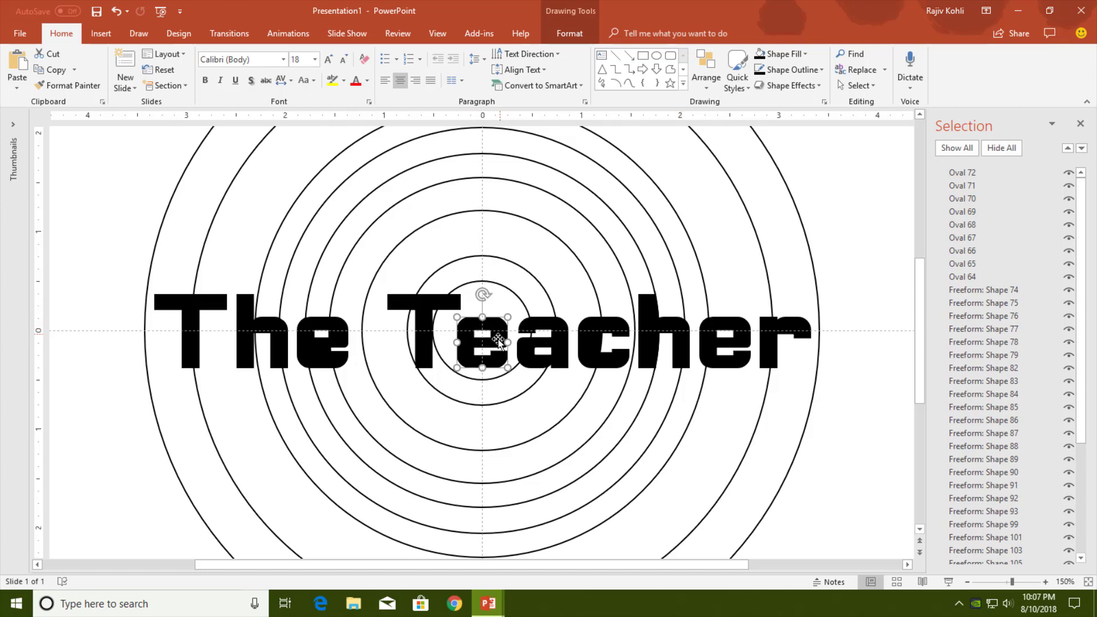
{"action": "left_click", "coordinate": [288, 33]}
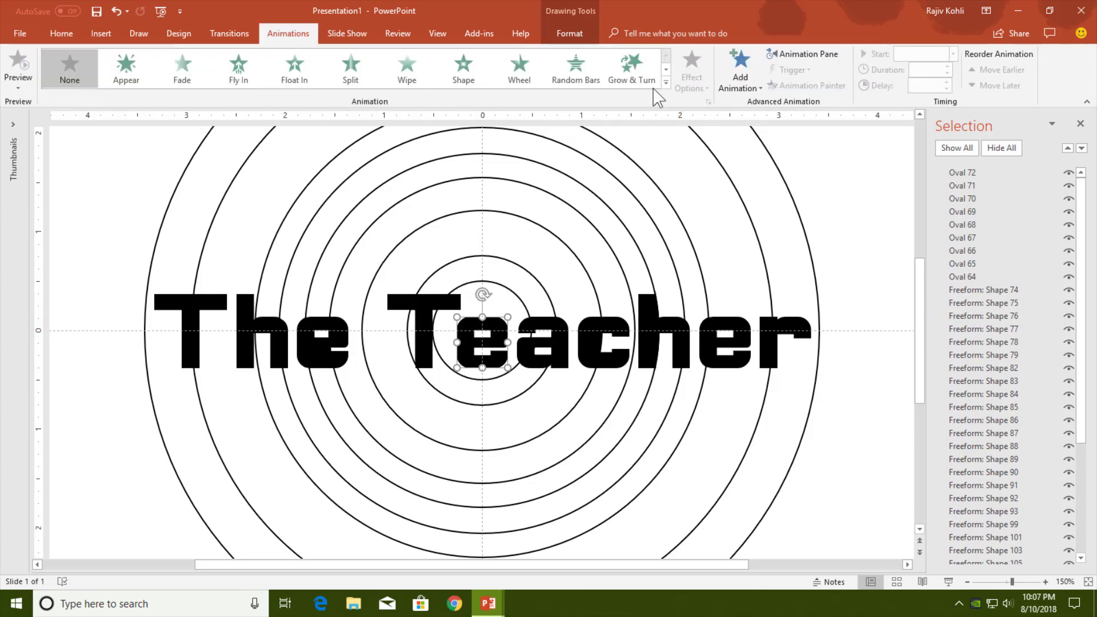
{"action": "left_click", "coordinate": [739, 71]}
{"action": "left_click", "coordinate": [908, 257]}
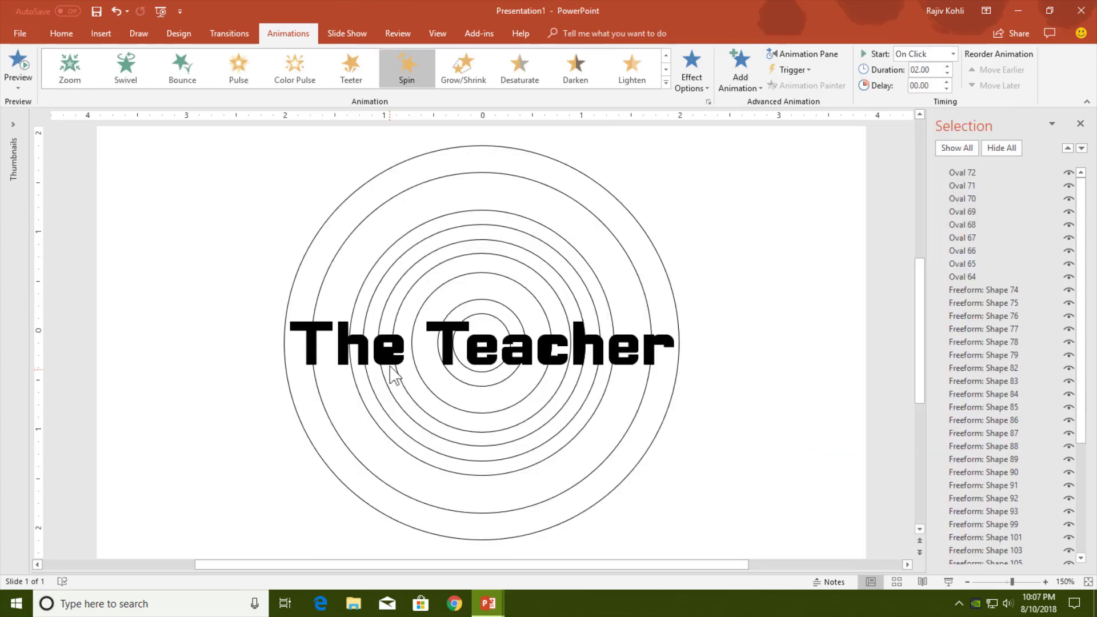
{"action": "scroll", "coordinate": [462, 353], "scroll_direction": "up", "scroll_amount": 10}
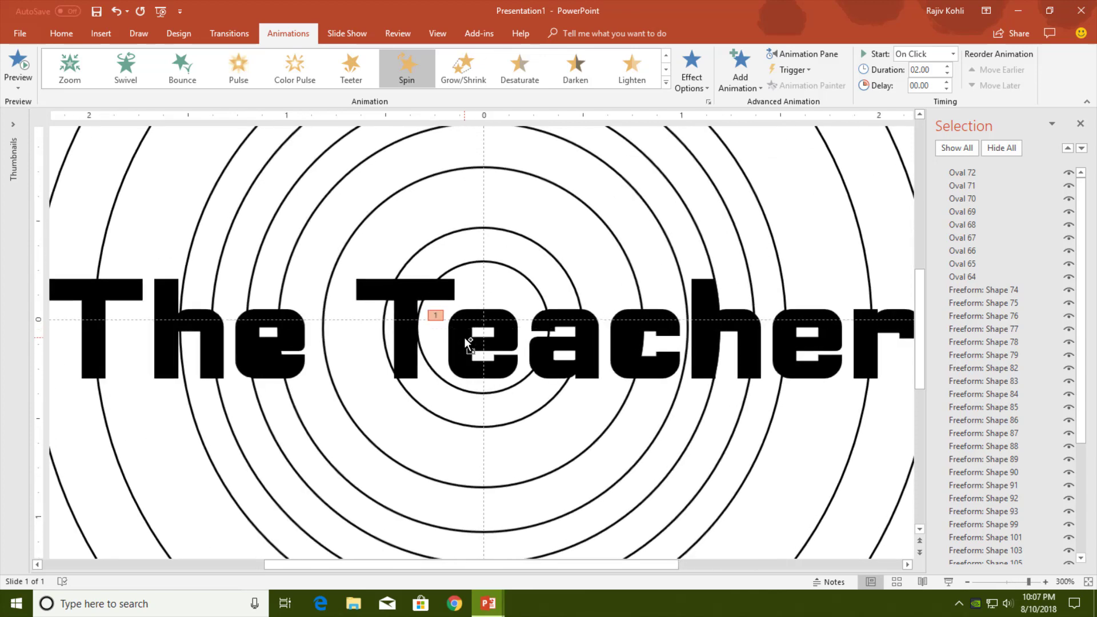
{"action": "left_click", "coordinate": [373, 384]}
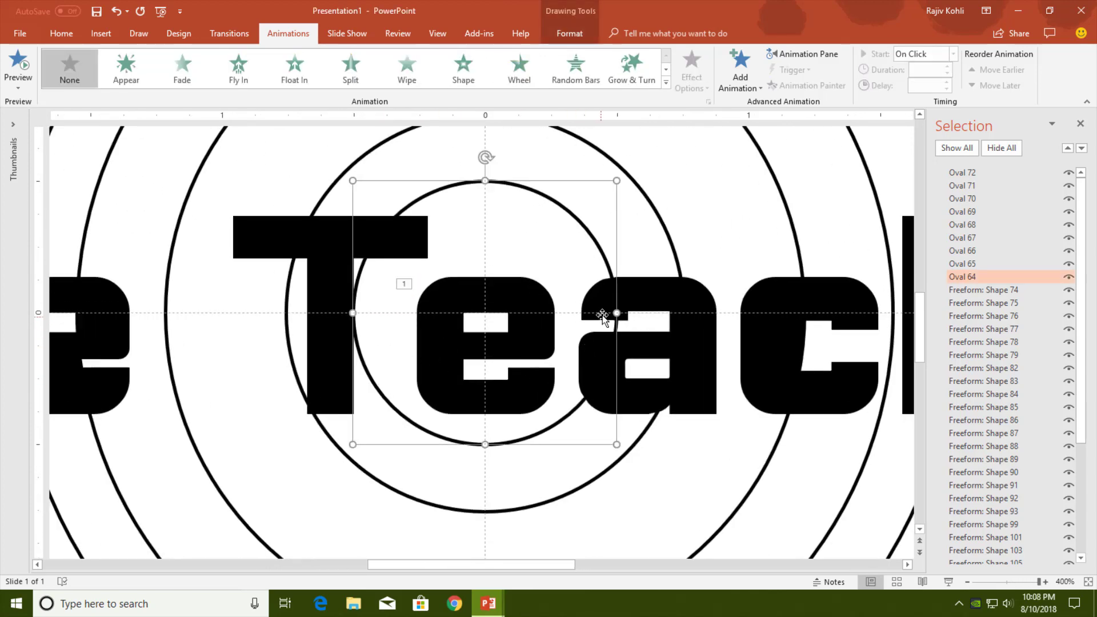
- Group the innermost ring with the a's top, the a's left part and the T crossbar, then test-rotate
{"action": "left_click", "coordinate": [601, 297], "text": "shift"}
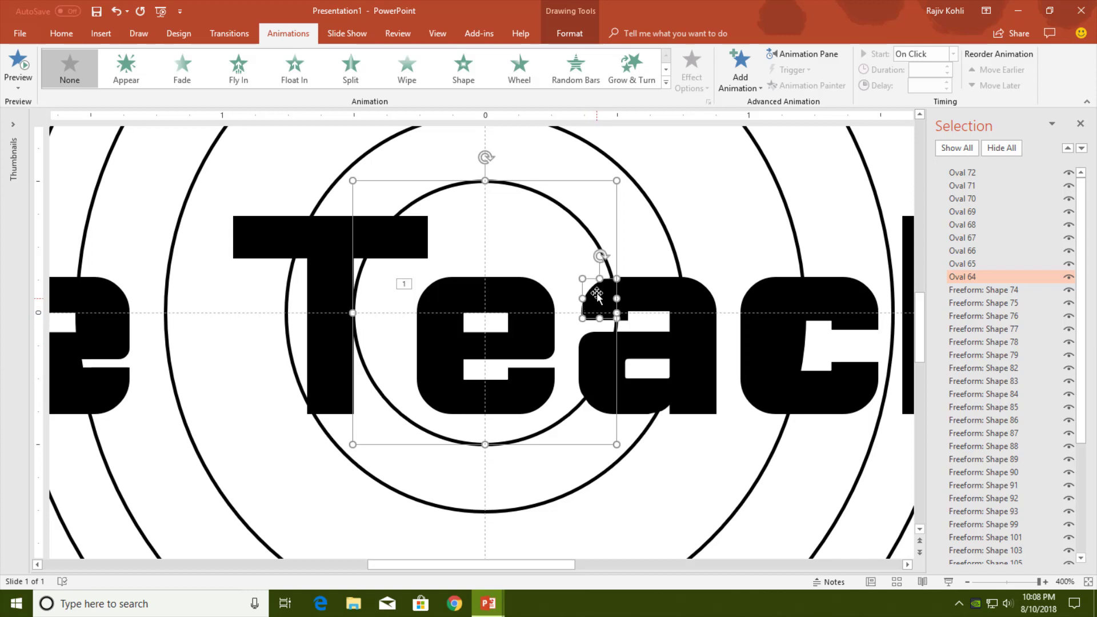
{"action": "left_click", "coordinate": [589, 358], "text": "shift"}
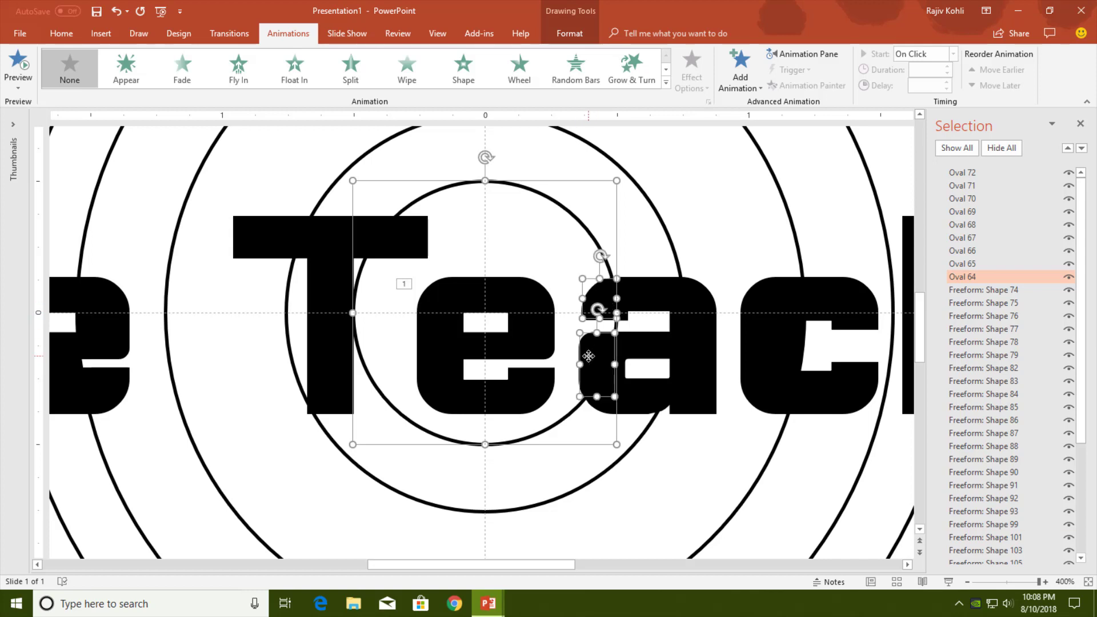
{"action": "left_click", "coordinate": [406, 244], "text": "shift"}
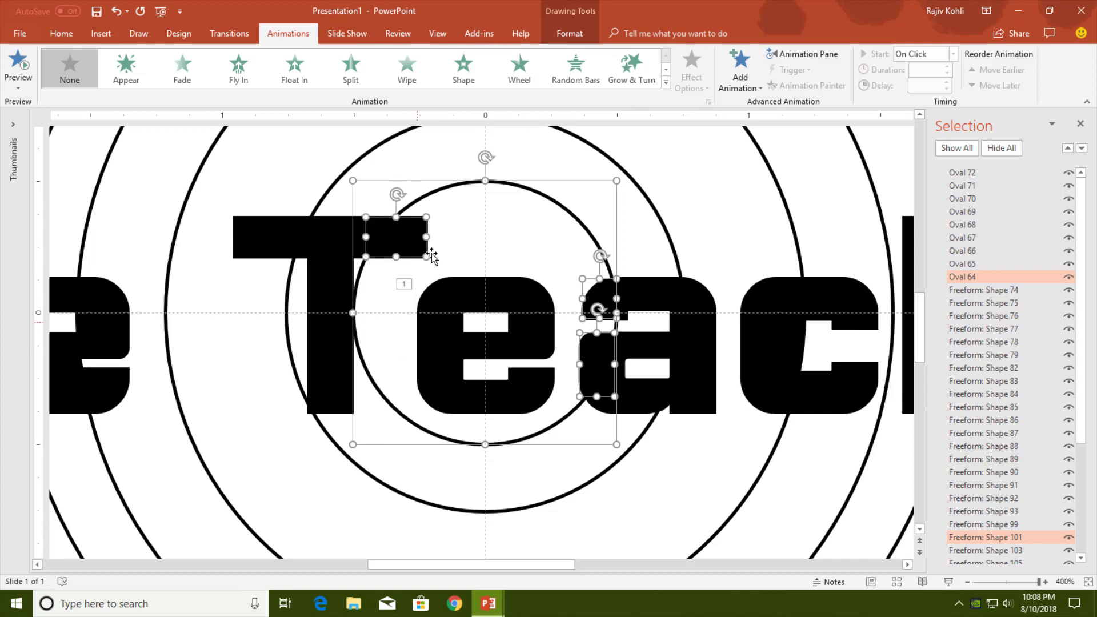
{"action": "left_click", "coordinate": [577, 36]}
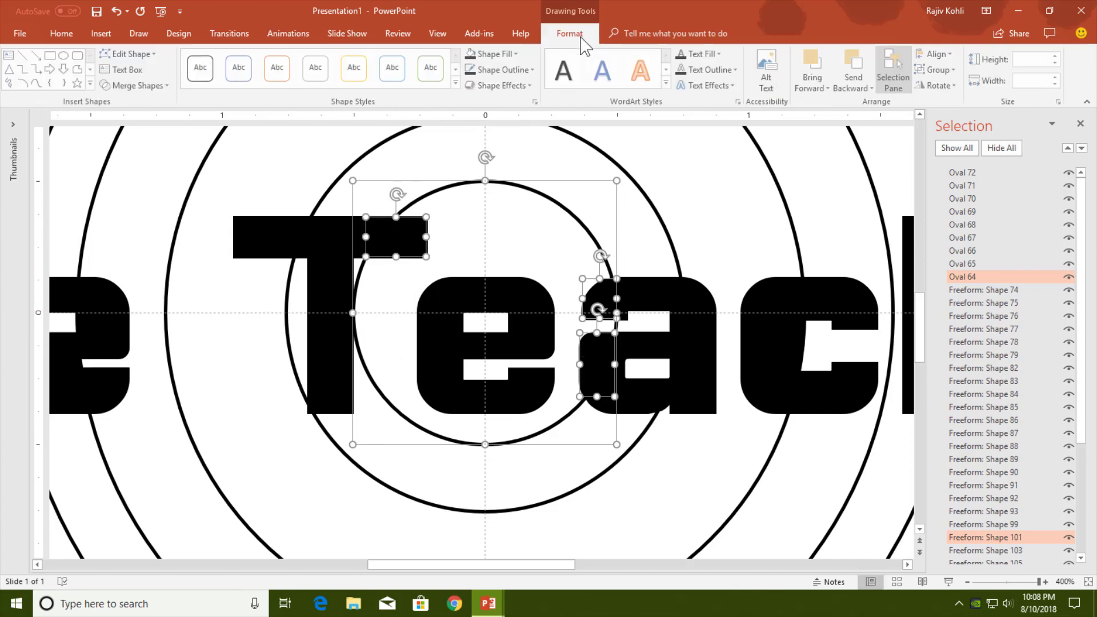
{"action": "left_click", "coordinate": [934, 69]}
{"action": "left_click", "coordinate": [951, 97]}
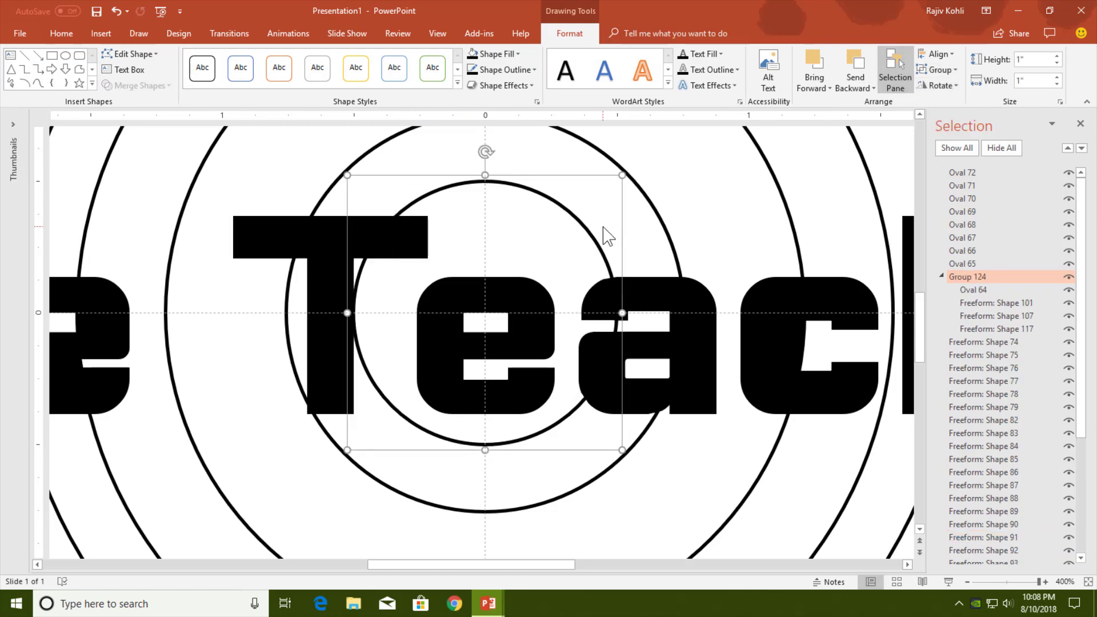
{"action": "scroll", "coordinate": [485, 217], "scroll_direction": "down", "scroll_amount": 5}
{"action": "left_click_drag", "start_coordinate": [483, 215], "coordinate": [510, 243]}
- Undo the trial rotation and group the second-smallest ring with its T and a pieces
{"action": "key", "text": "ctrl+z"}
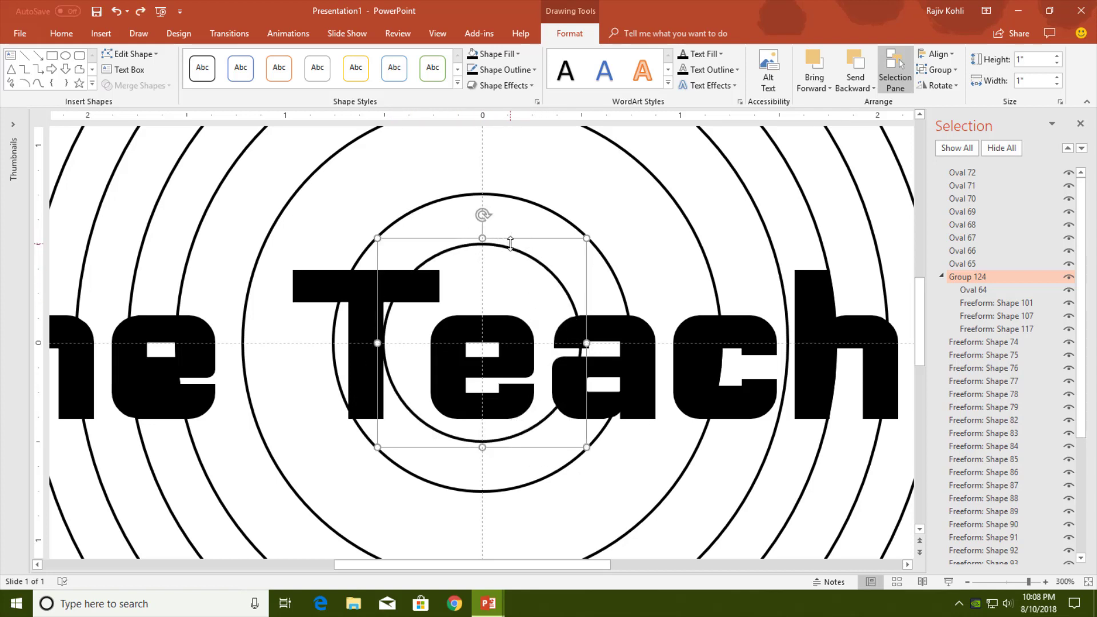
{"action": "left_click", "coordinate": [332, 358]}
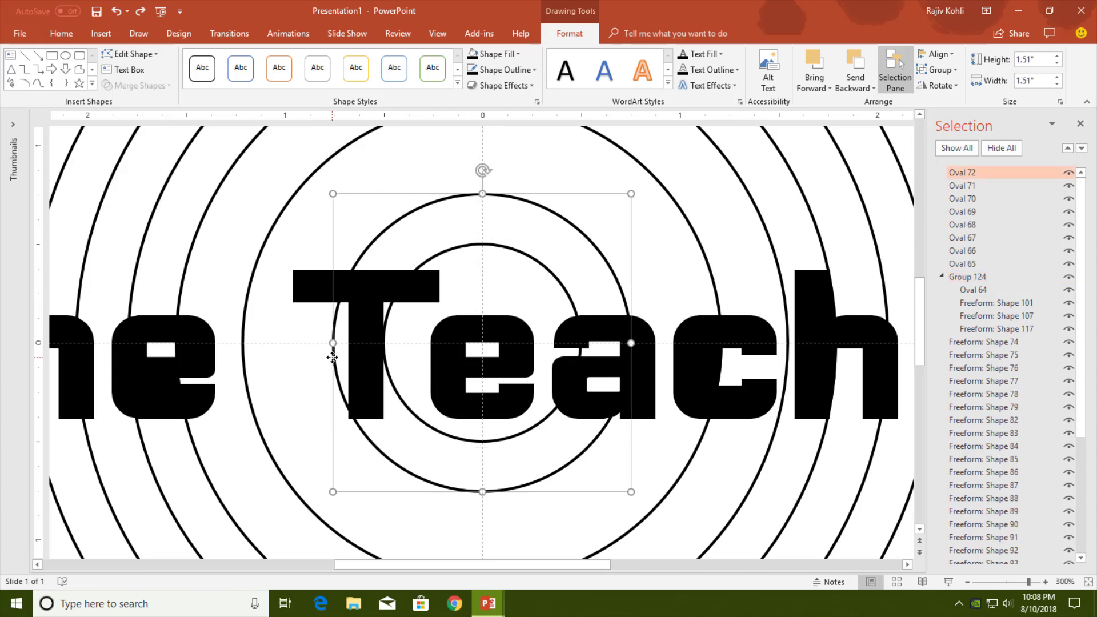
{"action": "left_click", "coordinate": [367, 309], "text": "shift"}
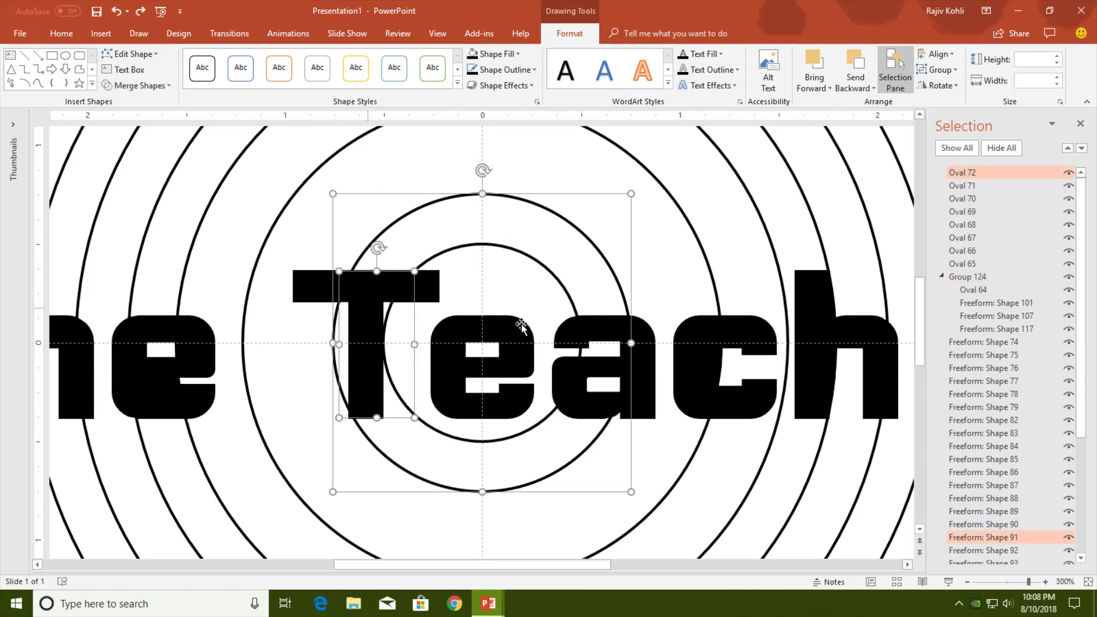
{"action": "left_click", "coordinate": [598, 329], "text": "shift"}
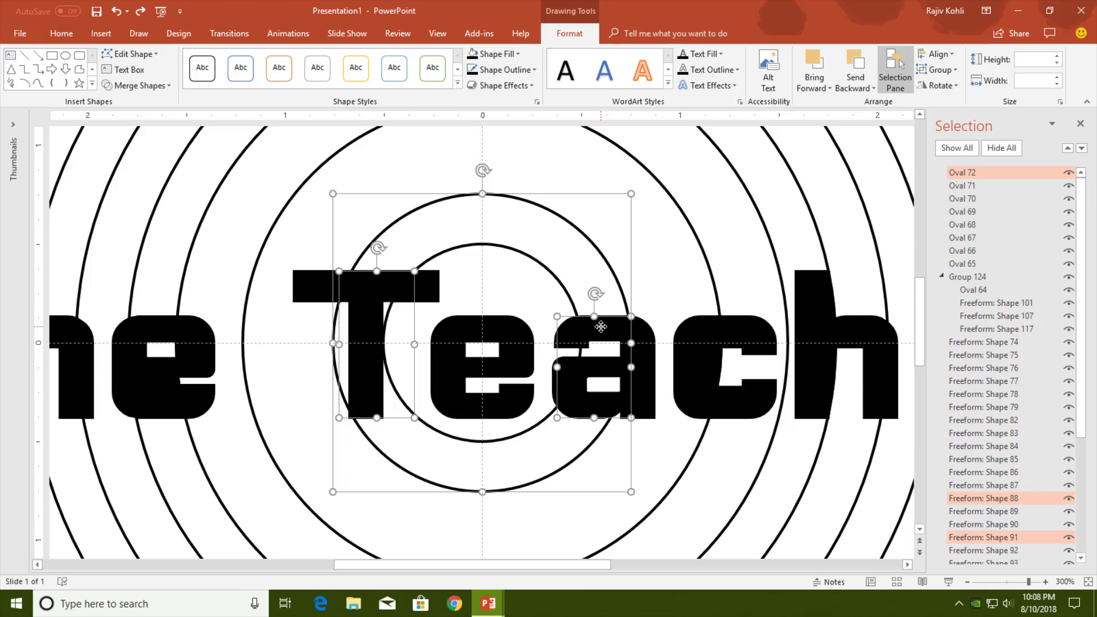
{"action": "left_click", "coordinate": [951, 70]}
{"action": "left_click", "coordinate": [947, 87]}
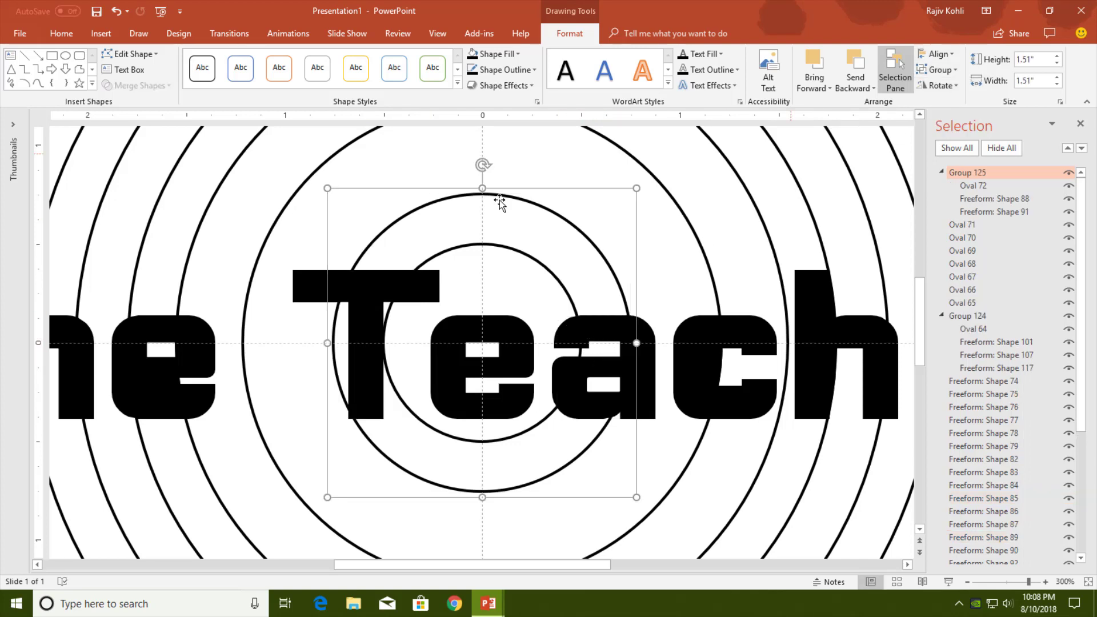
- Test-rotate Group 125, then undo the rotation to keep it upright
{"action": "left_click_drag", "start_coordinate": [522, 180], "coordinate": [453, 183]}
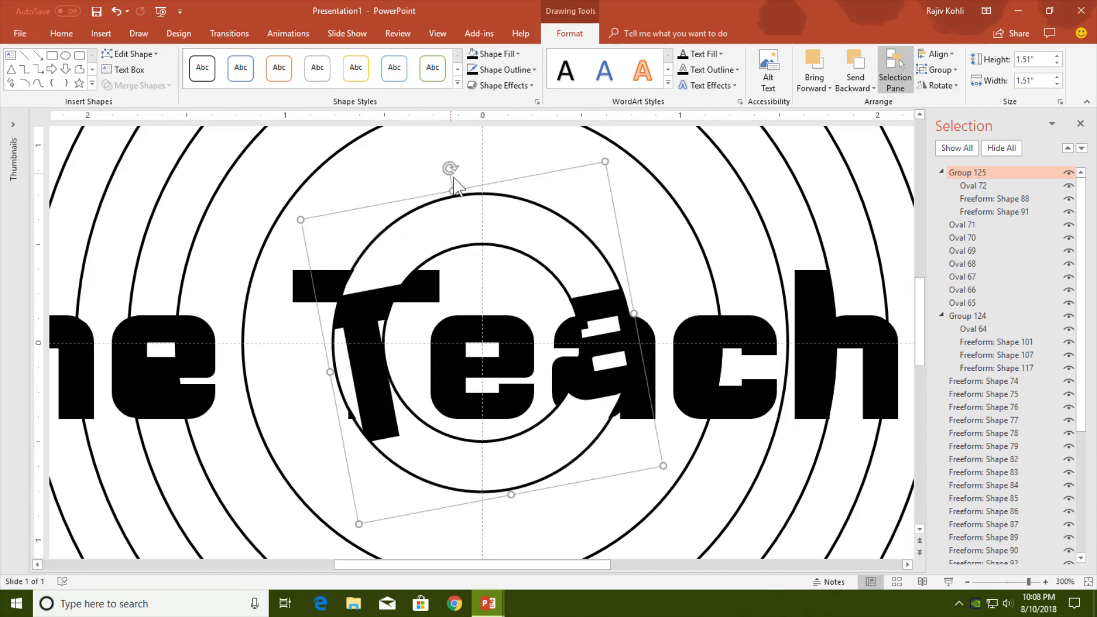
{"action": "key", "text": "ctrl+z"}
{"action": "left_click", "coordinate": [252, 402]}
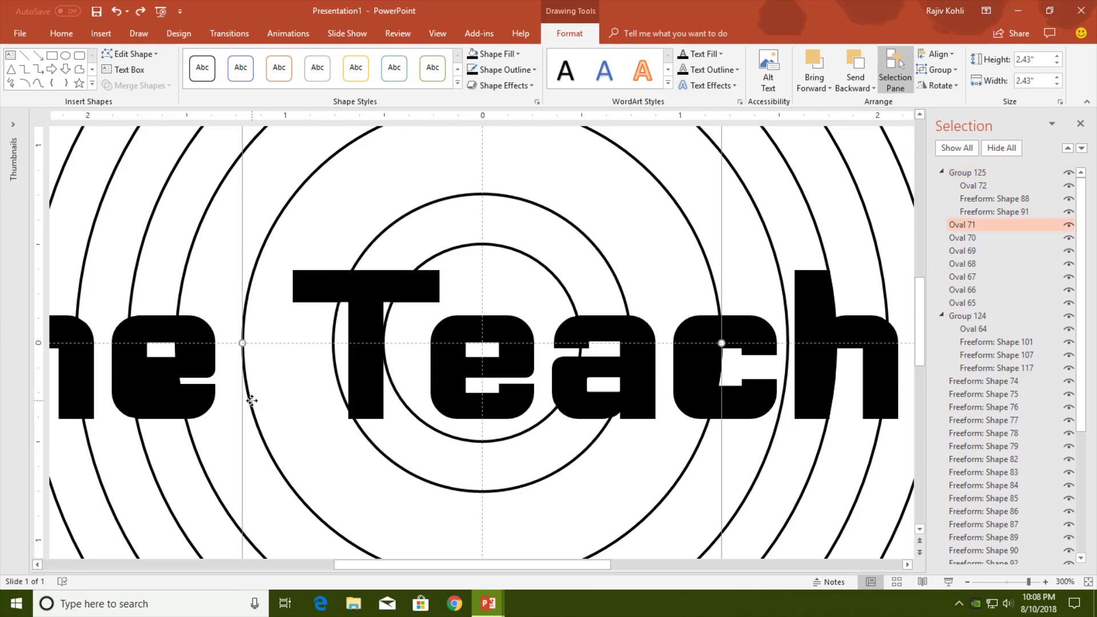